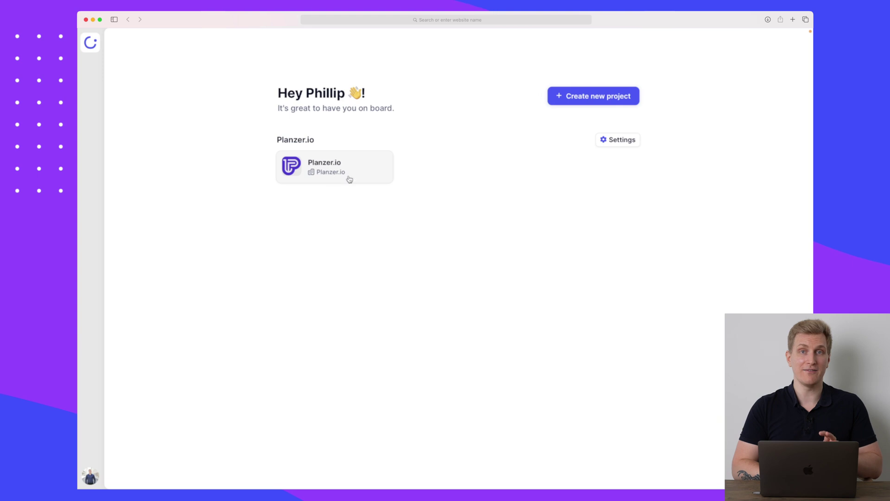
# - Open the Gleap feedback widget over the projects dashboard from the bottom-right launcher
pyautogui.click(788, 468)
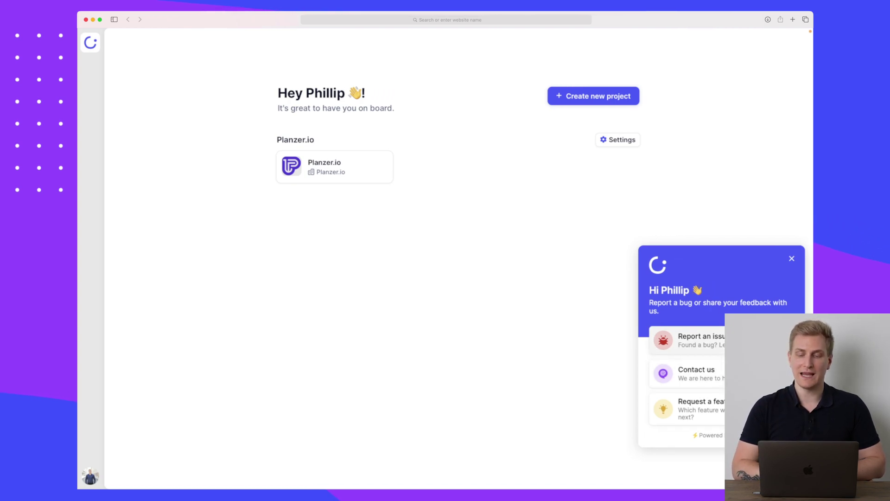
# - Start an issue report with the description 'Write some text.' and begin marking the bug
pyautogui.click(696, 340)
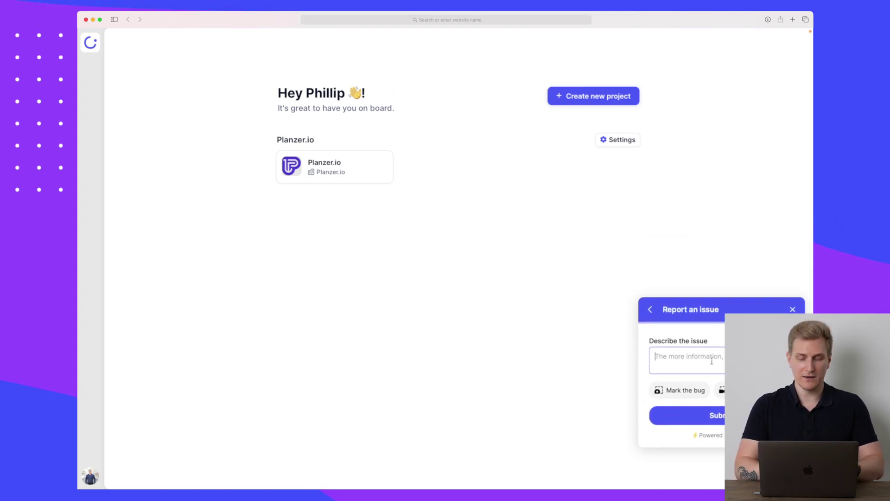
pyautogui.write('Write some t')
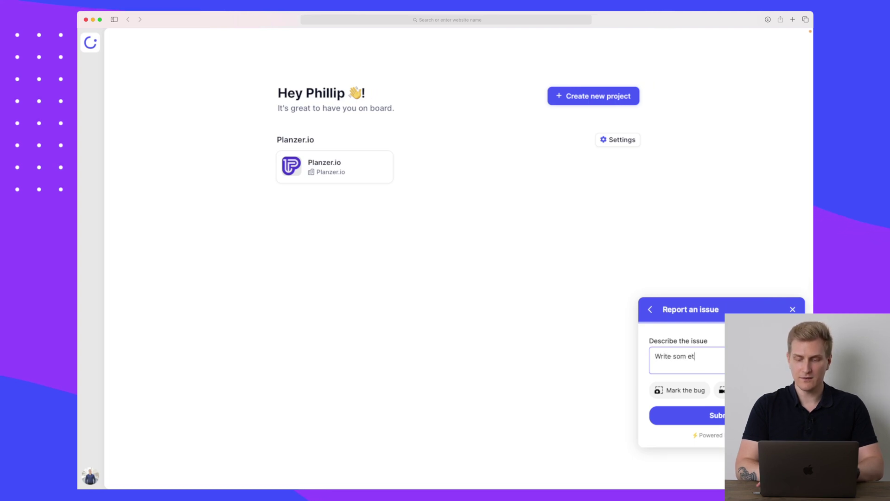
pyautogui.write('ext.')
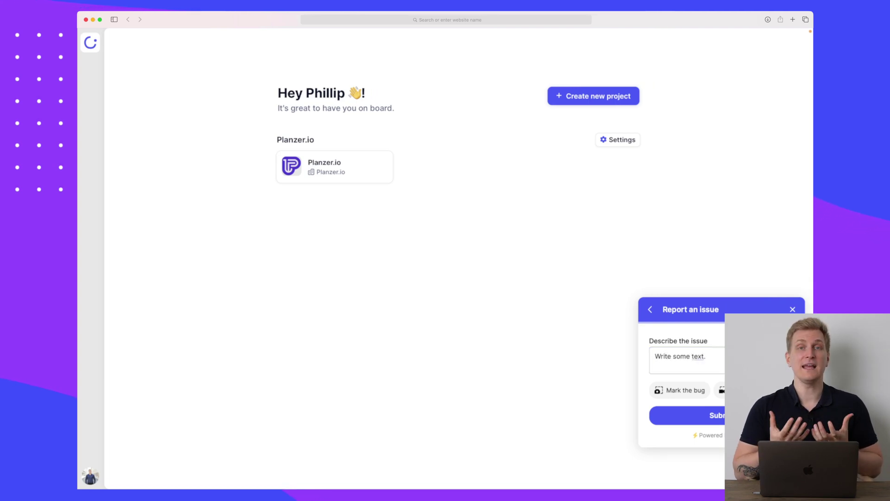
pyautogui.click(684, 394)
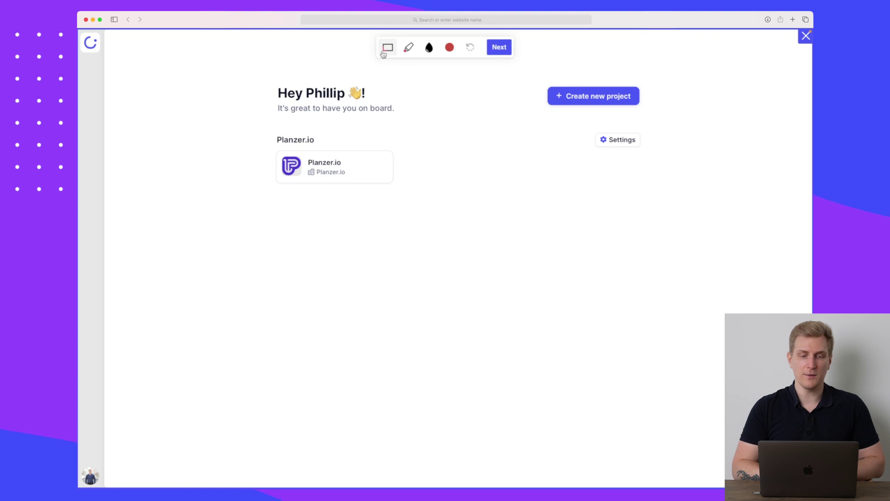
# - Annotate the screenshot with an arrow and red box on the greeting, undoing the redaction, and attach it
pyautogui.click(413, 52)
pyautogui.moveTo(445, 94)
pyautogui.mouseDown()
pyautogui.moveTo(377, 111)
pyautogui.moveTo(406, 117)
pyautogui.mouseUp()
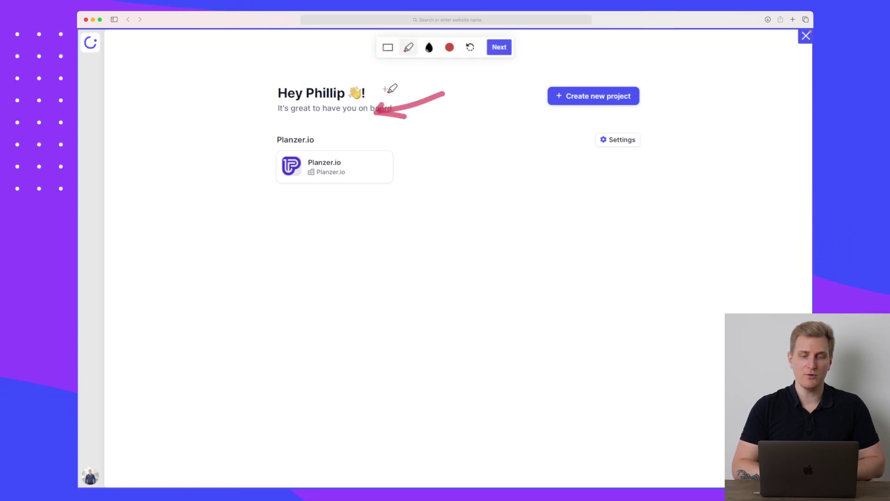
pyautogui.moveTo(266, 84); pyautogui.dragTo(408, 123)
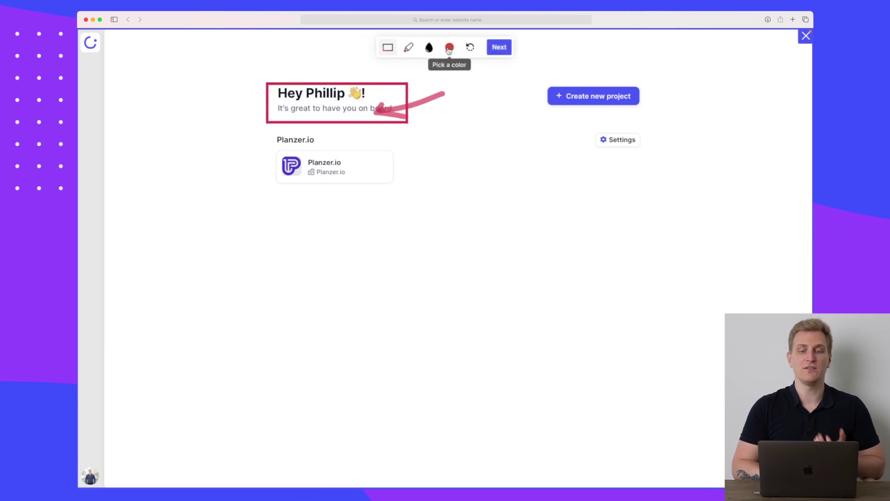
pyautogui.click(429, 48)
pyautogui.moveTo(414, 88); pyautogui.dragTo(482, 86)
pyautogui.click(471, 51)
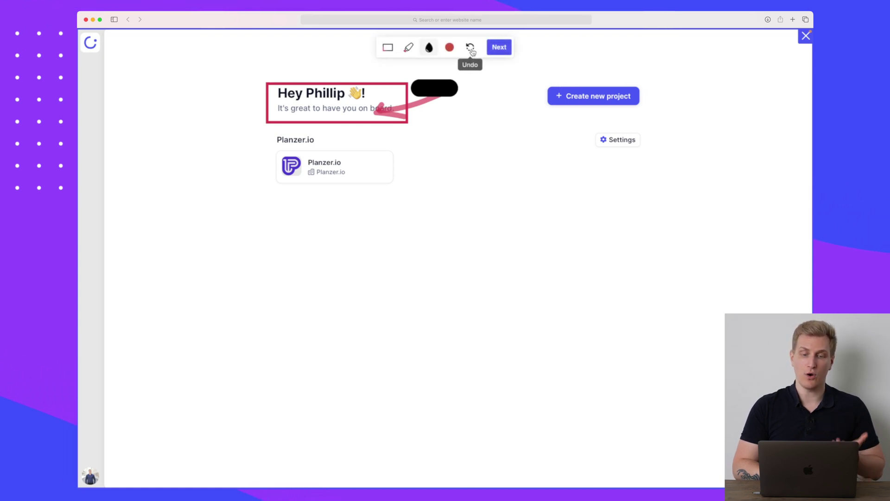
pyautogui.click(471, 51)
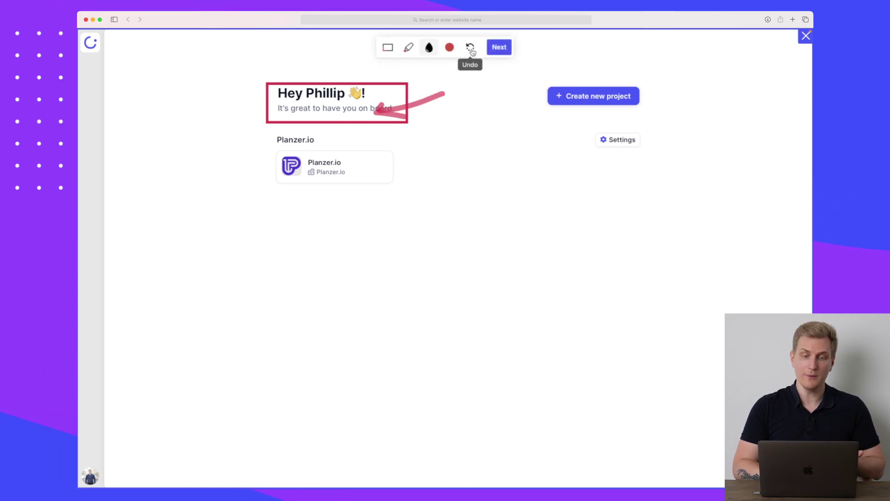
pyautogui.click(497, 52)
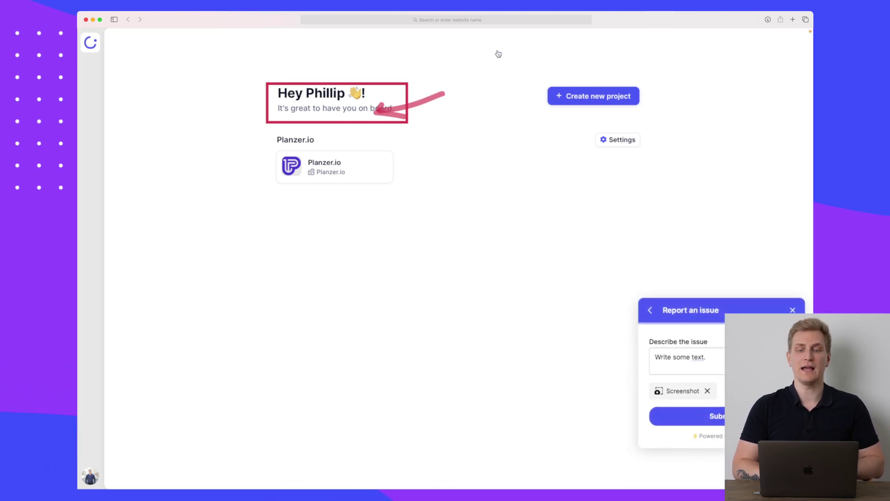
# - Replace the screenshot with a muted screen recording that boxes the greeting in red
pyautogui.click(707, 390)
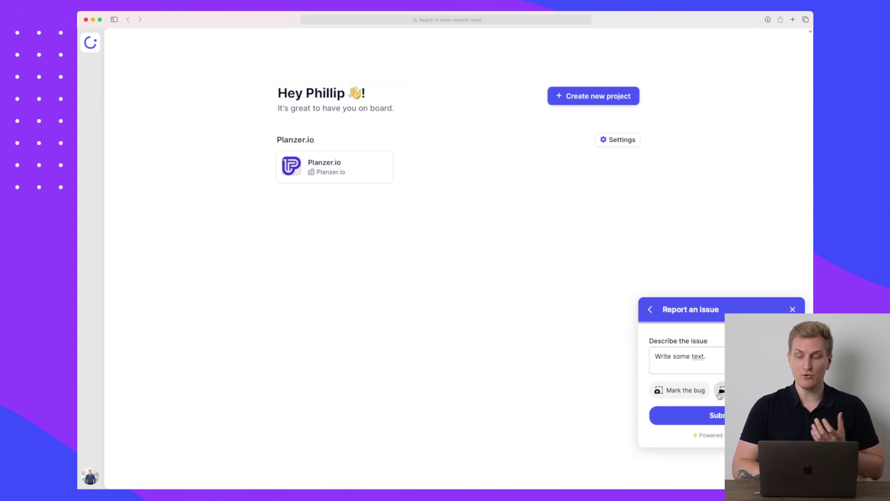
pyautogui.click(682, 389)
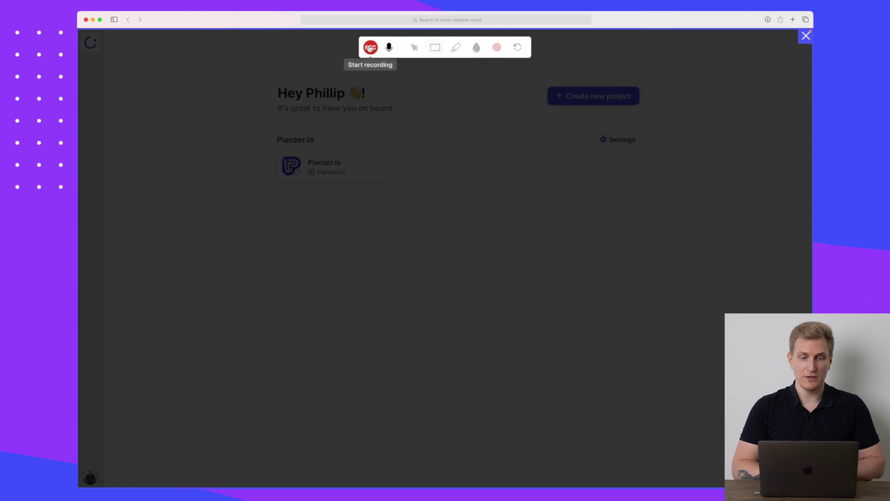
pyautogui.click(370, 48)
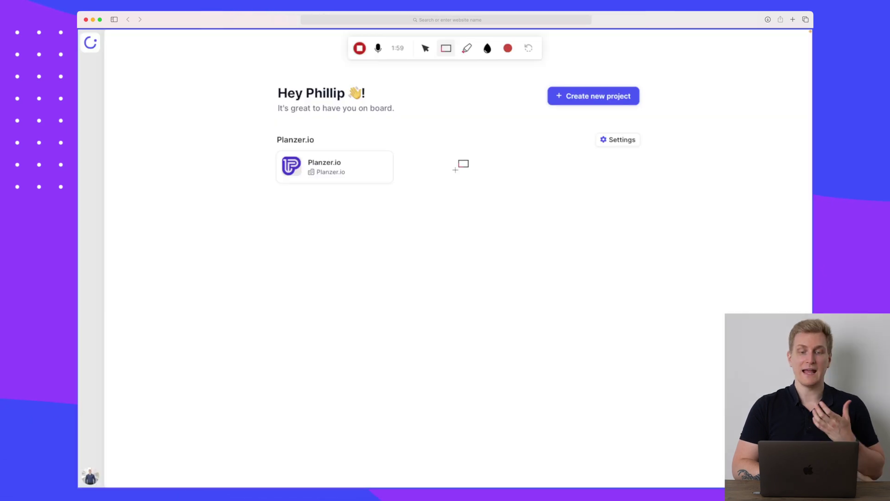
pyautogui.click(378, 51)
pyautogui.moveTo(269, 80); pyautogui.dragTo(424, 119)
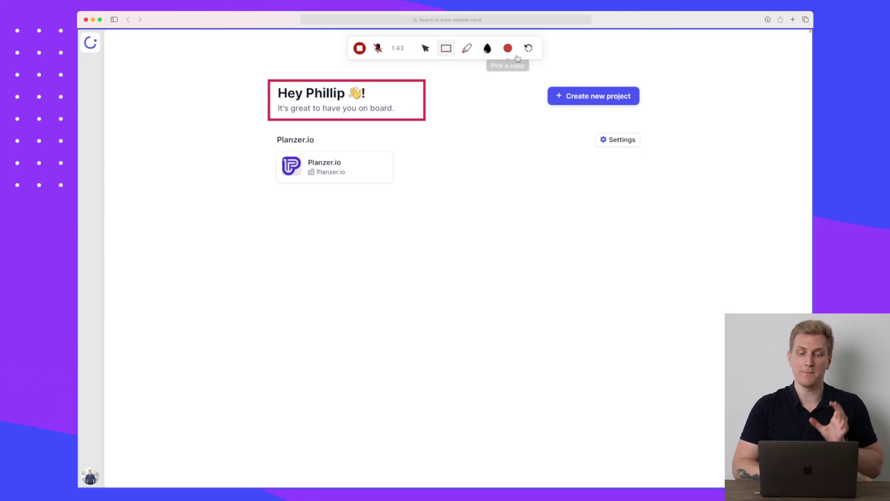
pyautogui.click(360, 49)
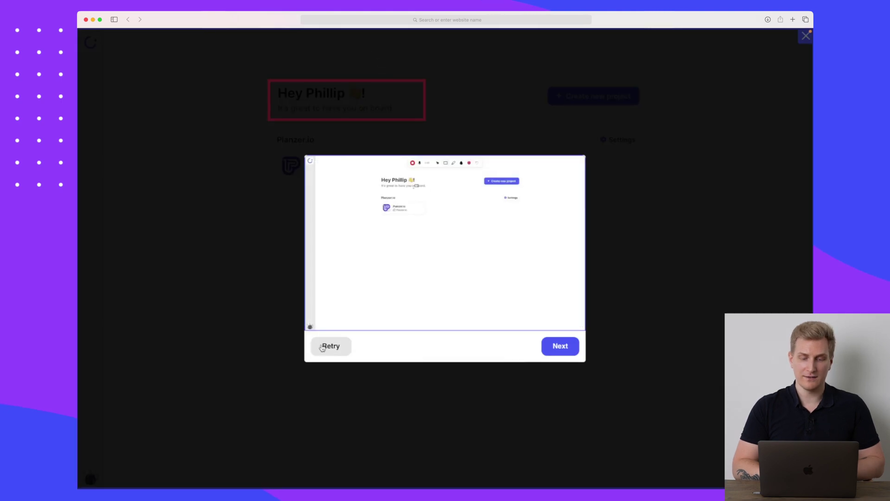
pyautogui.click(562, 347)
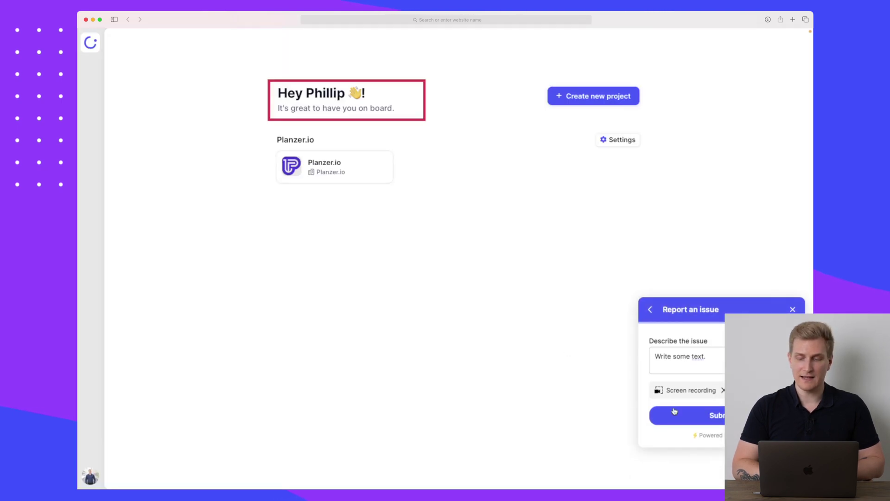
# - Discard the recording, then preview the Request a feature and Contact us forms, returning to the menu
pyautogui.click(723, 391)
pyautogui.click(650, 309)
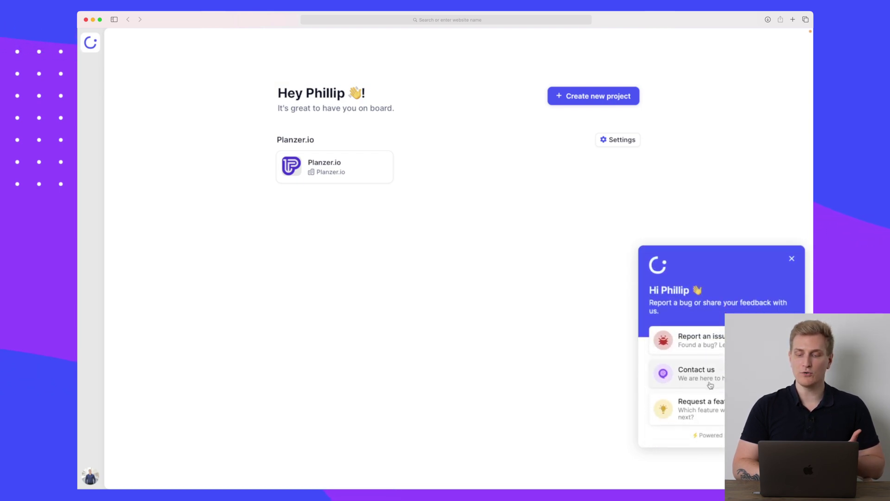
pyautogui.click(709, 408)
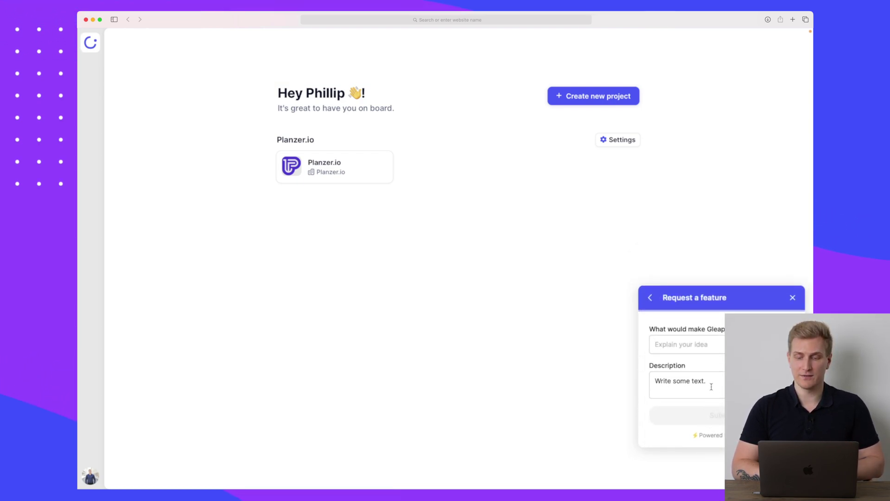
pyautogui.click(707, 343)
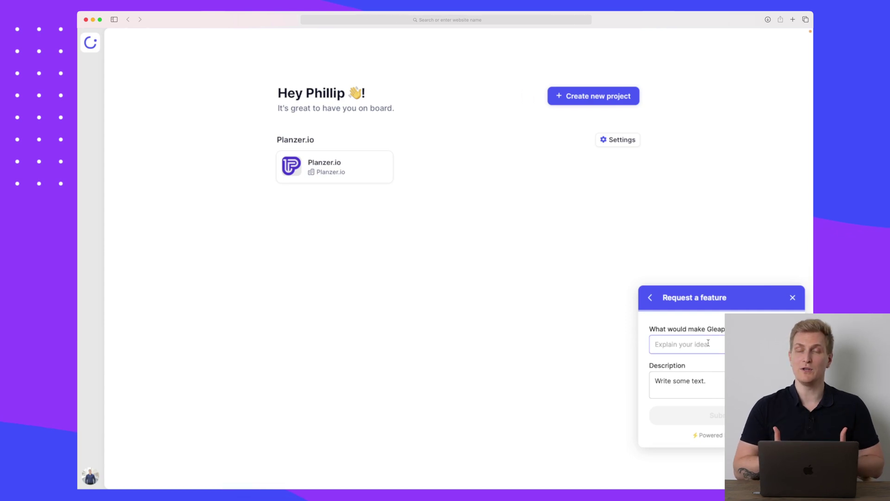
pyautogui.click(707, 392)
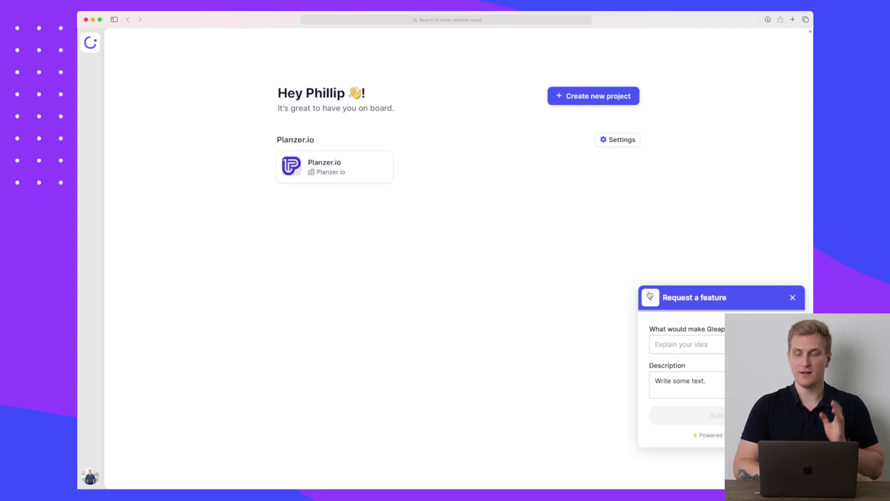
pyautogui.click(650, 295)
pyautogui.click(720, 374)
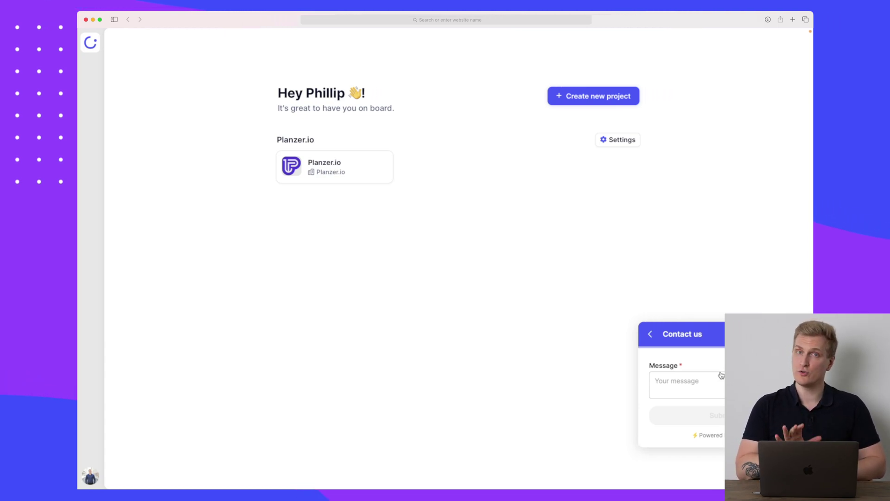
pyautogui.click(651, 334)
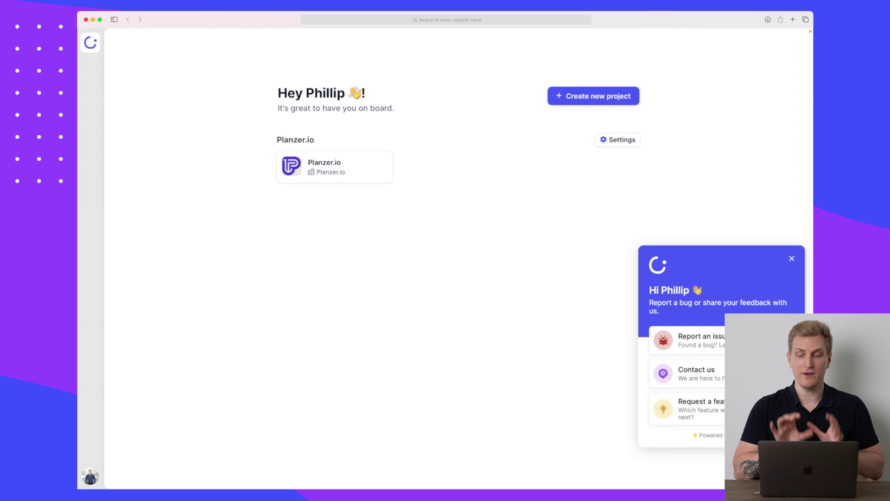
# - Close the widget, open the Planzer.io project, and view Bug #1 with its screenshot enlarged
pyautogui.click(792, 258)
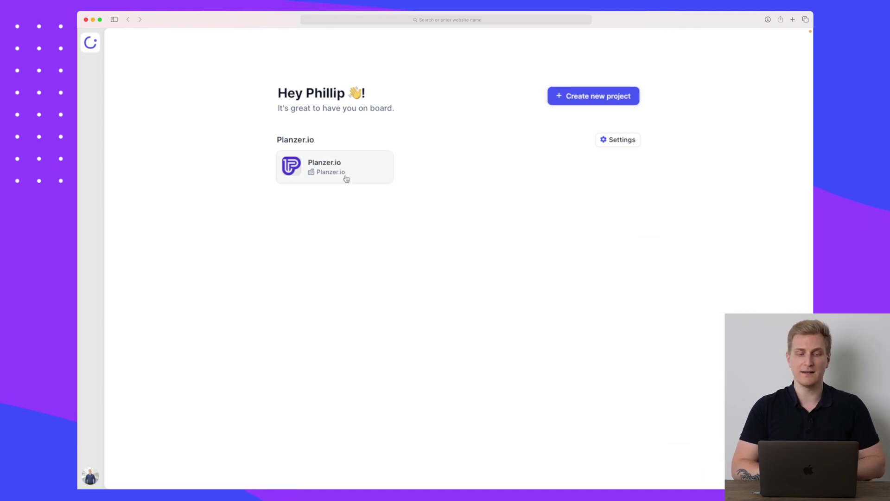
pyautogui.click(326, 167)
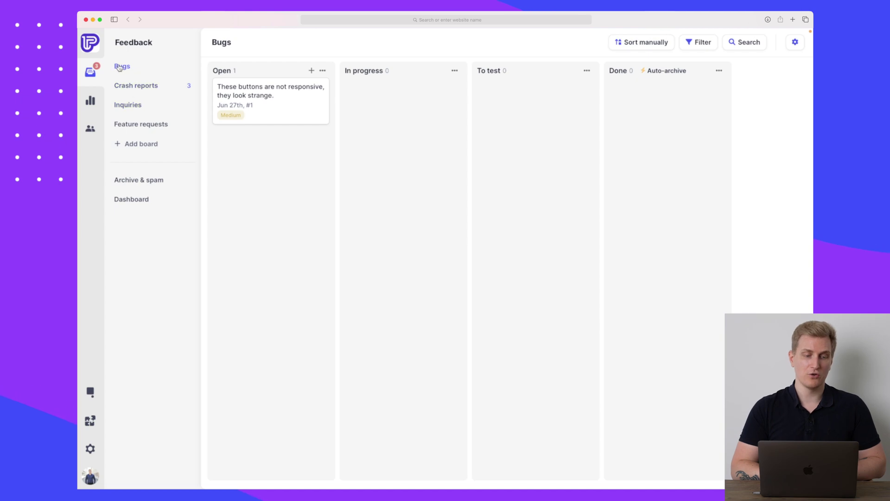
pyautogui.click(258, 96)
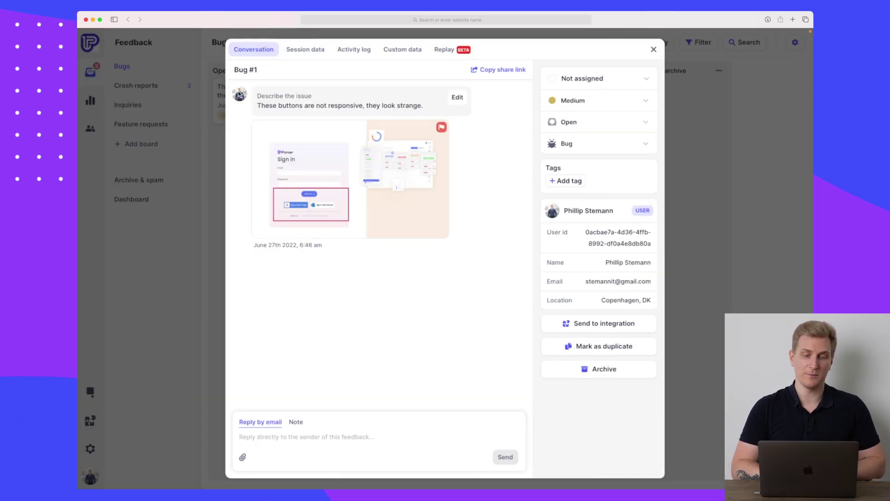
pyautogui.click(309, 204)
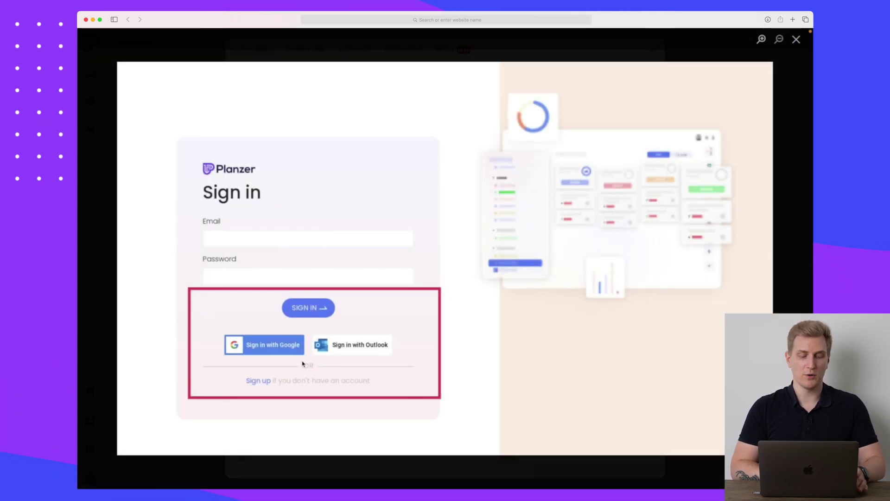
pyautogui.press('Escape')
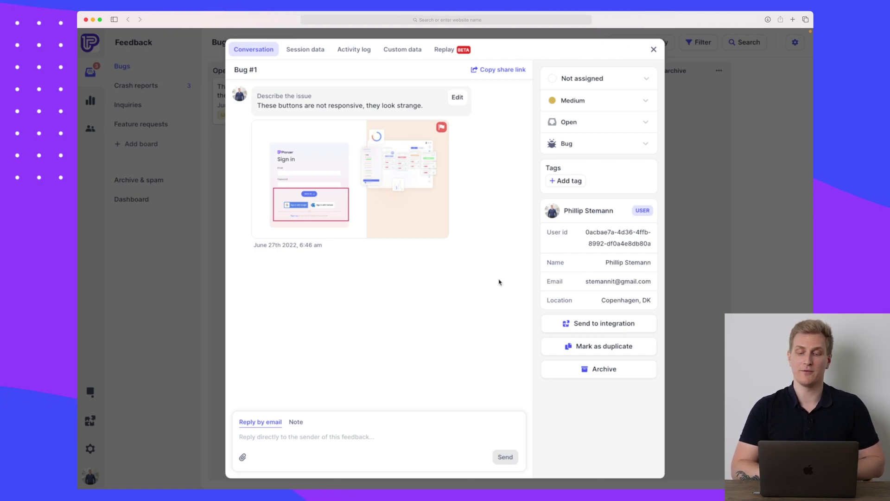
# - Check Bug #1's integration, reporter id and type options, then show its Session data (Chrome 102, 1680×1050)
pyautogui.click(604, 325)
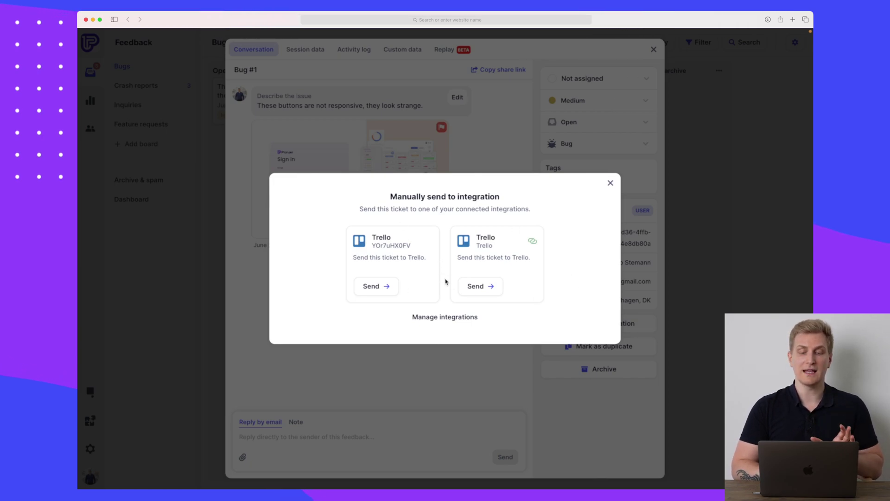
pyautogui.click(610, 183)
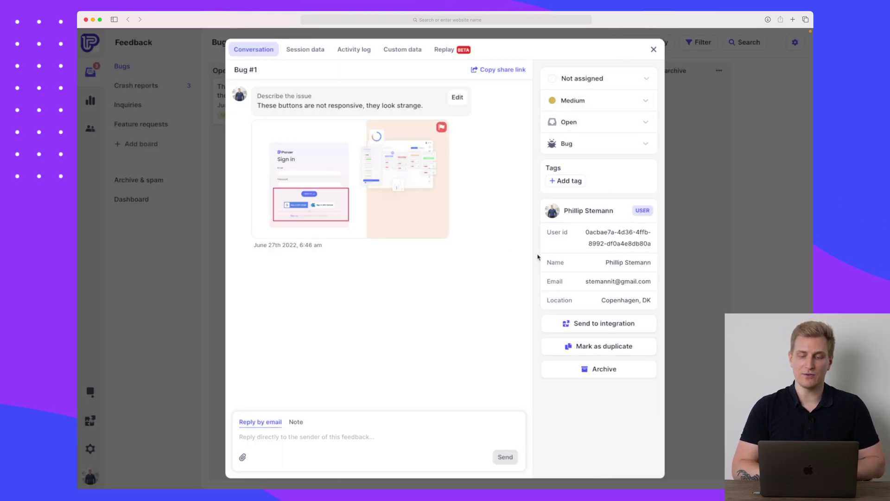
pyautogui.click(600, 250)
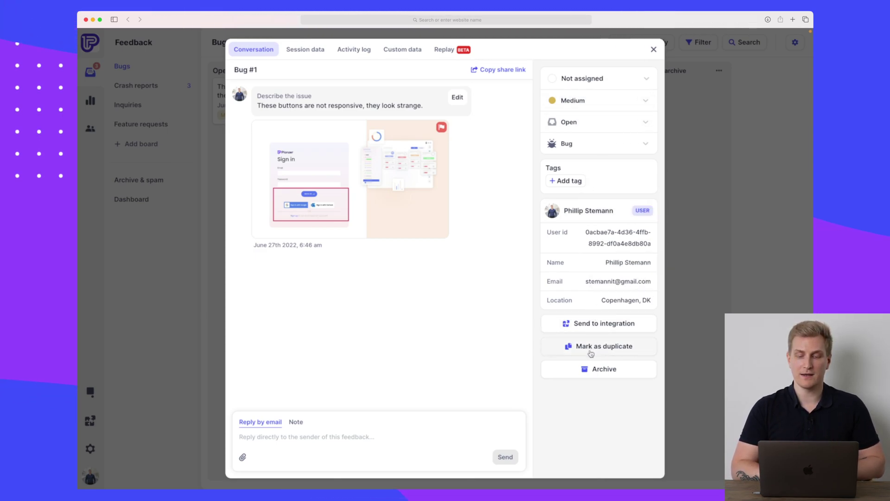
pyautogui.click(592, 150)
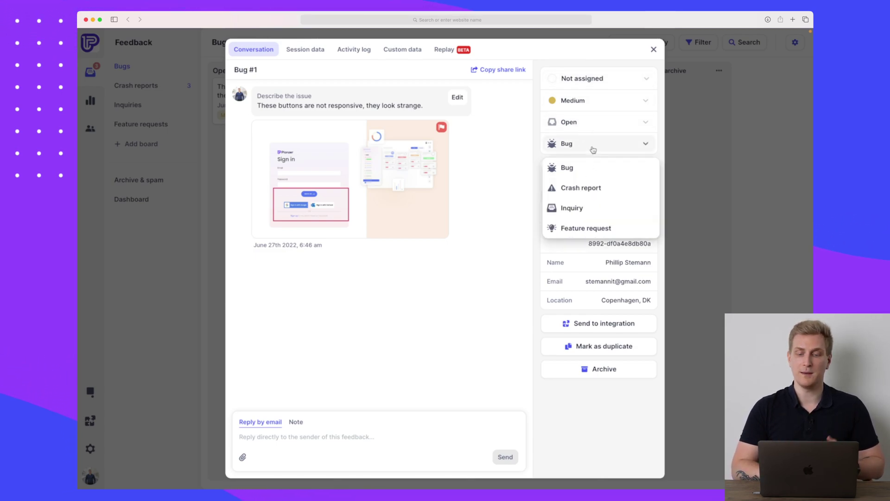
pyautogui.click(477, 306)
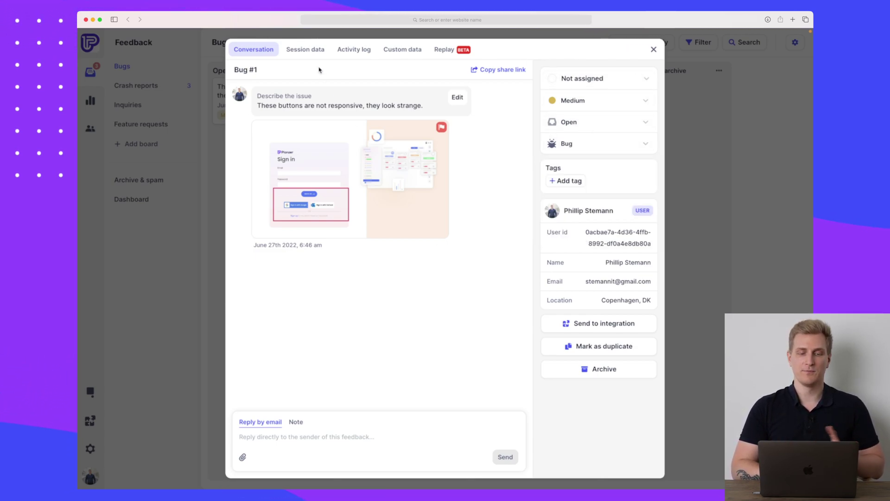
pyautogui.click(310, 51)
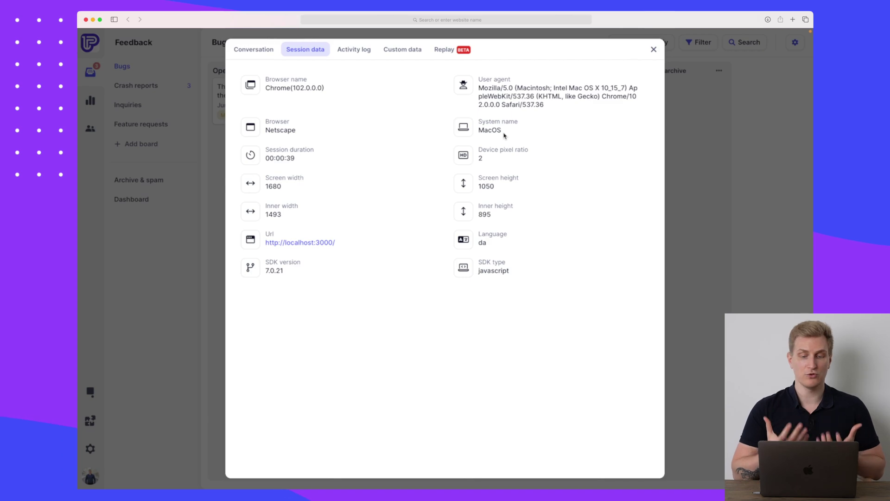
# - Show Bug #1's activity log, toggling the Clicks and Logs filters off and back on
pyautogui.click(349, 52)
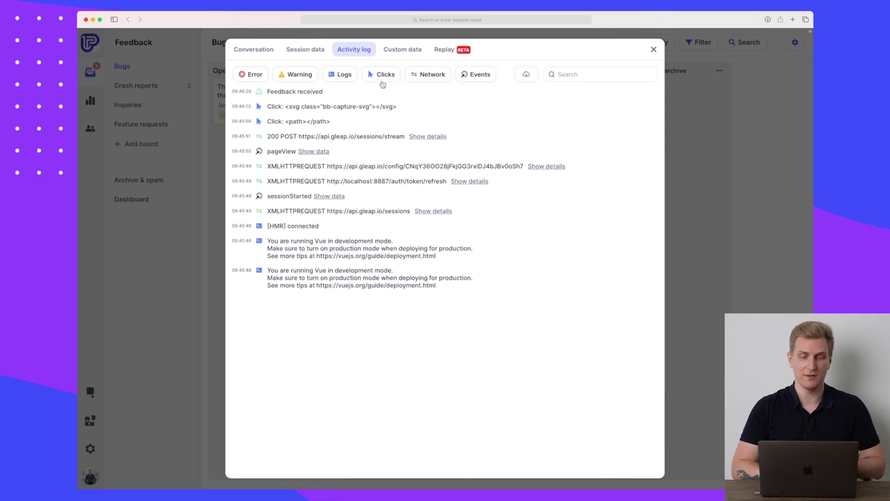
pyautogui.click(385, 74)
pyautogui.click(349, 79)
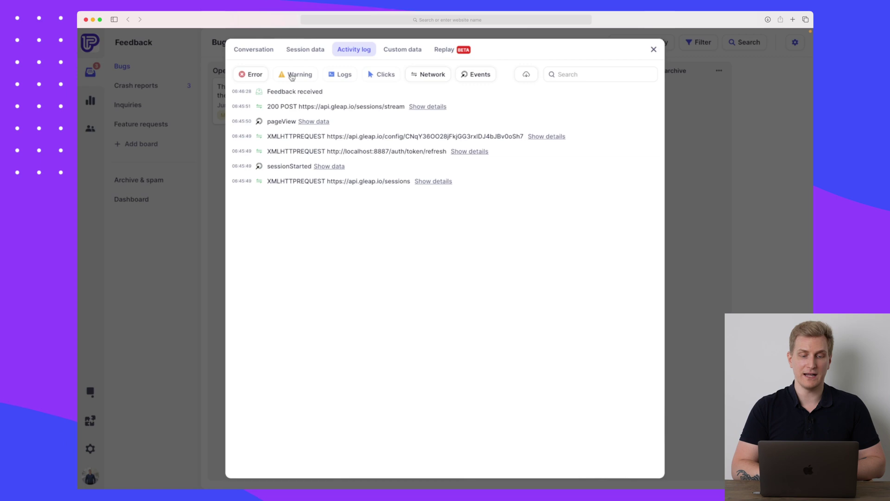
pyautogui.click(347, 80)
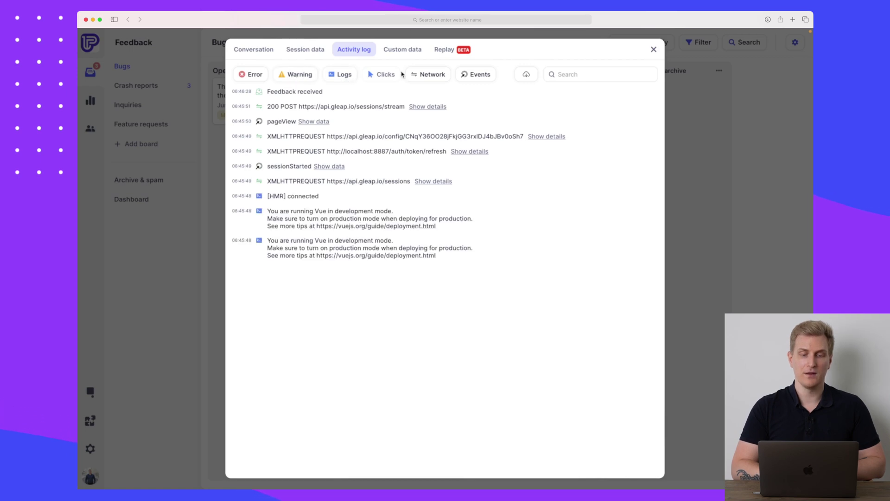
pyautogui.click(386, 75)
# - View the bug's custom data and session replay, then close the bug back to the Bugs board
pyautogui.click(411, 50)
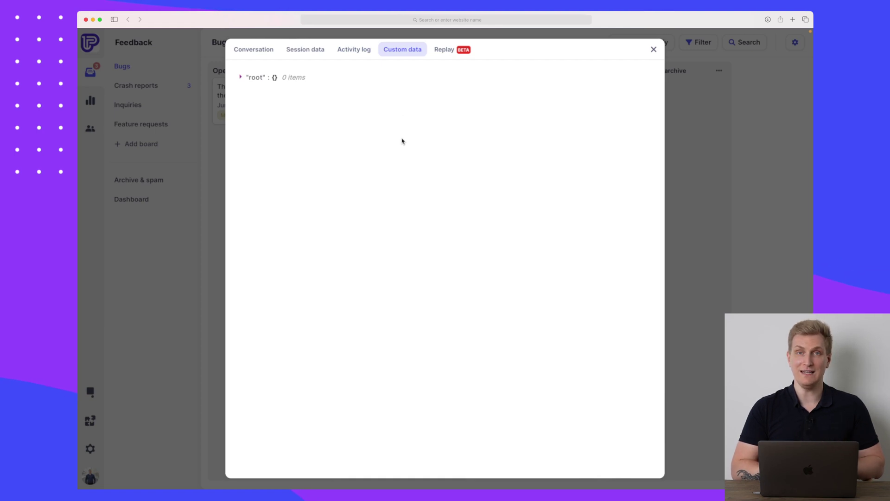
pyautogui.click(445, 50)
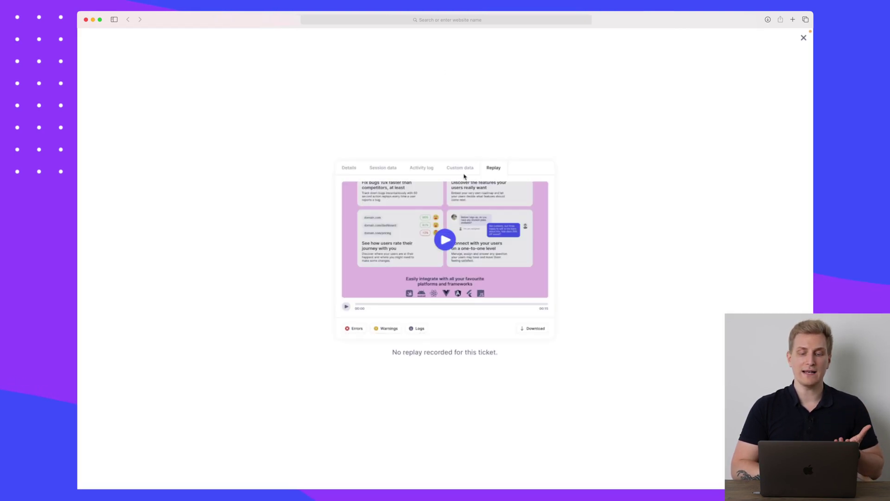
pyautogui.click(803, 37)
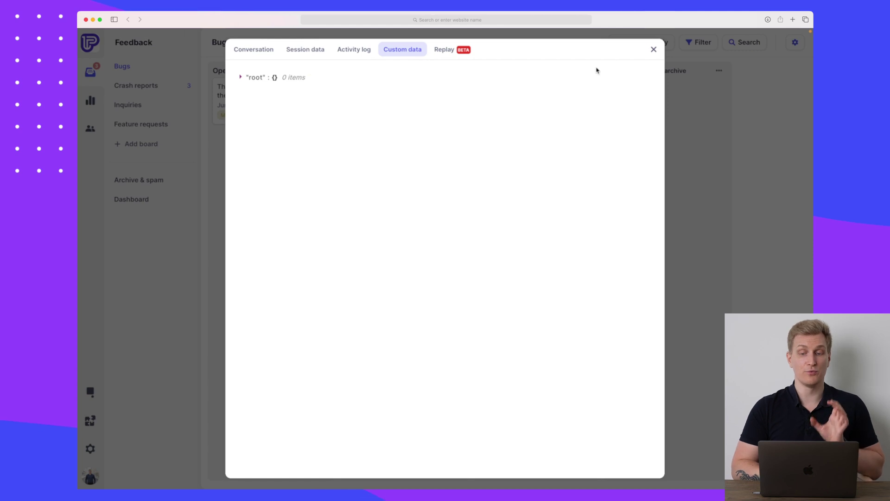
pyautogui.click(653, 50)
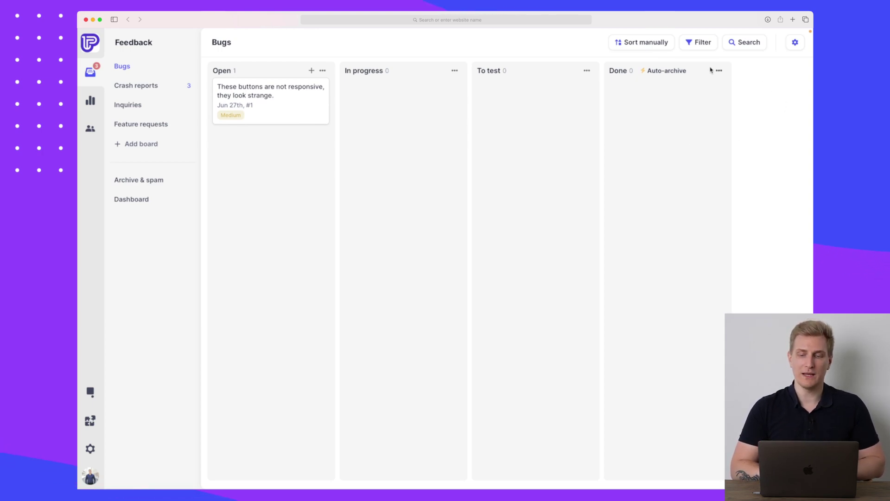
# - On the Crash reports board, inspect report #6's session data, activity log and reply option
pyautogui.click(144, 86)
pyautogui.click(297, 109)
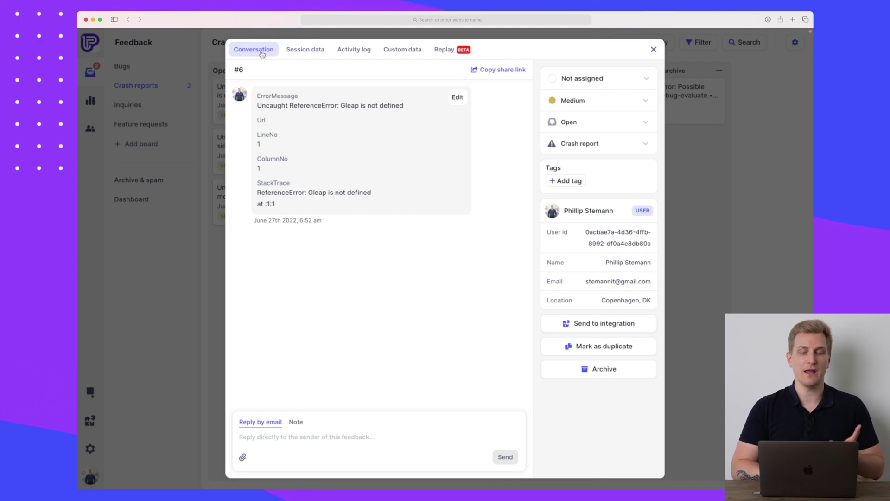
pyautogui.click(310, 49)
pyautogui.click(362, 51)
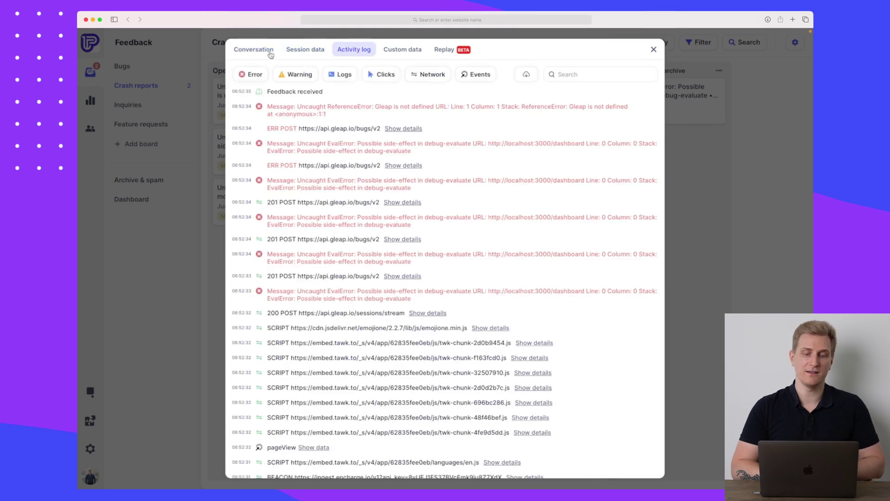
pyautogui.click(255, 51)
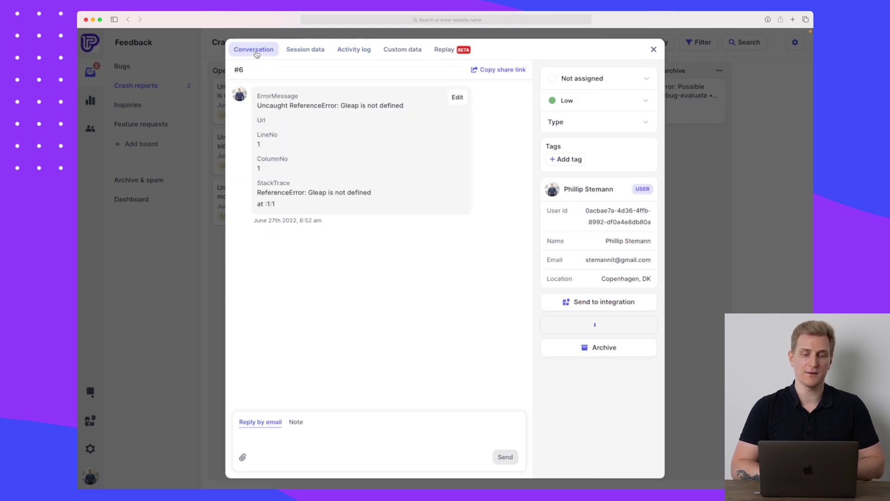
pyautogui.click(319, 440)
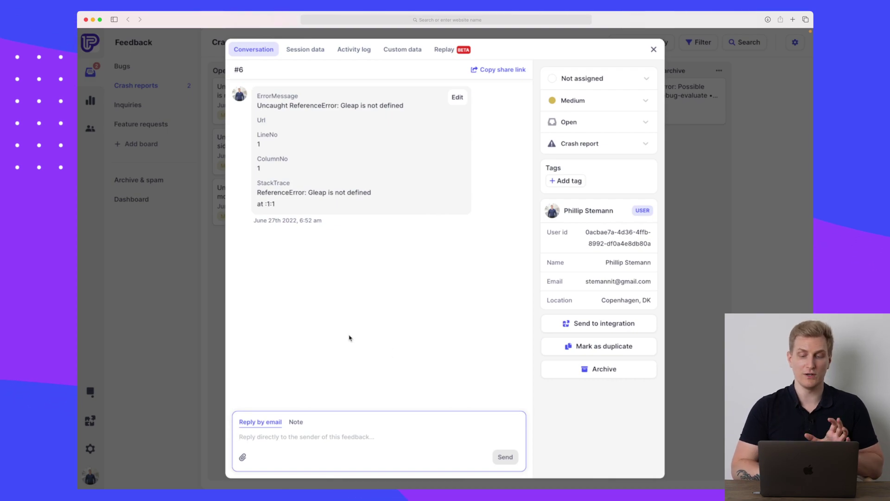
pyautogui.click(198, 321)
# - Move crash report #9 to Done by dragging and set report #8's status to Done, keeping Medium priority
pyautogui.click(273, 152)
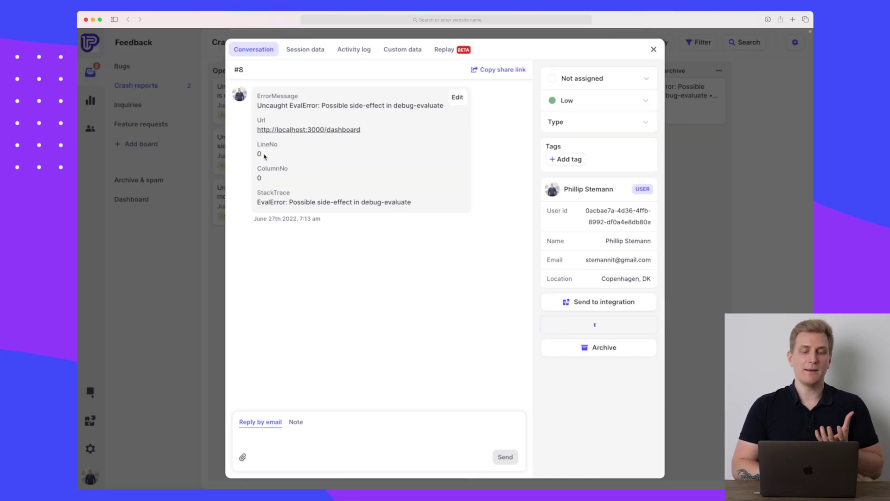
pyautogui.click(153, 244)
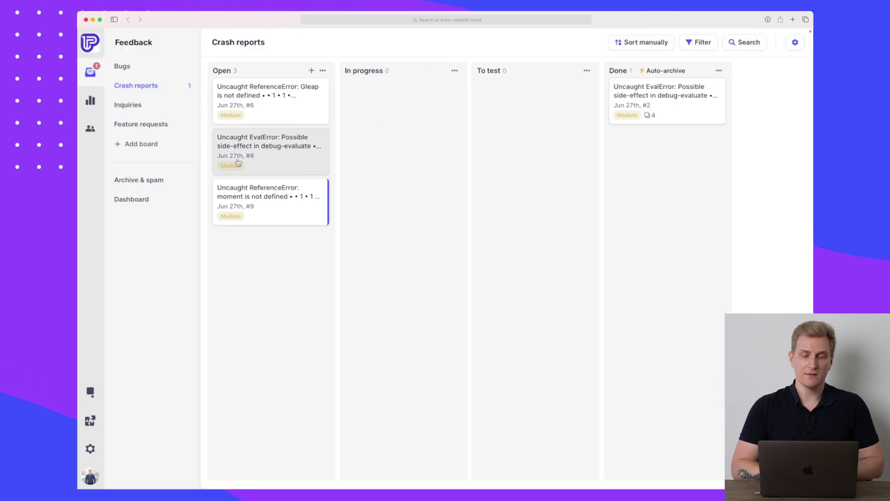
pyautogui.moveTo(276, 195); pyautogui.dragTo(678, 149)
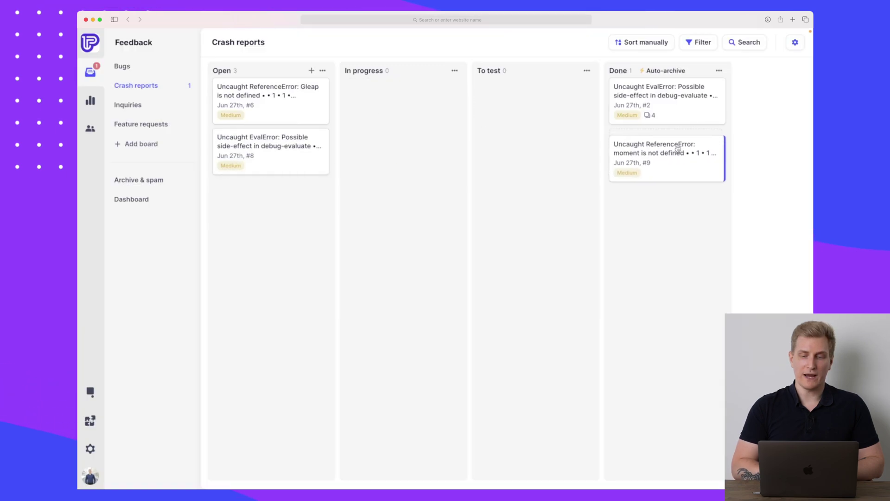
pyautogui.click(283, 153)
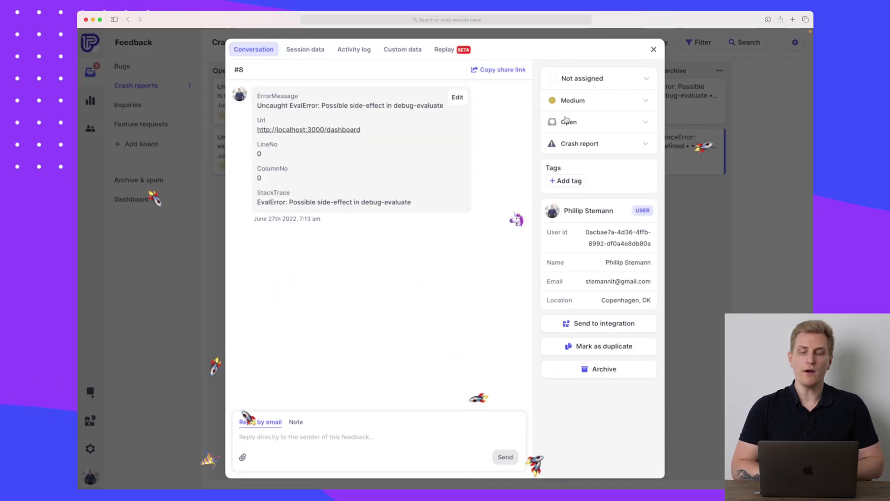
pyautogui.click(590, 123)
pyautogui.click(579, 205)
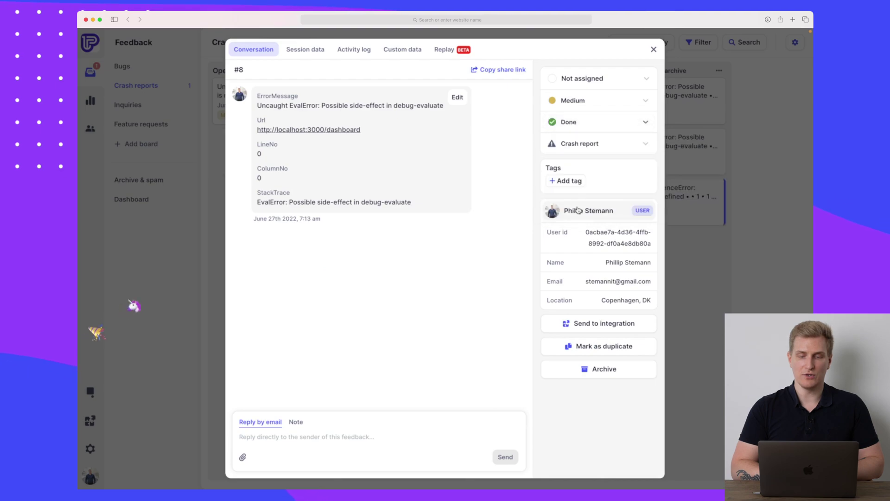
pyautogui.click(590, 101)
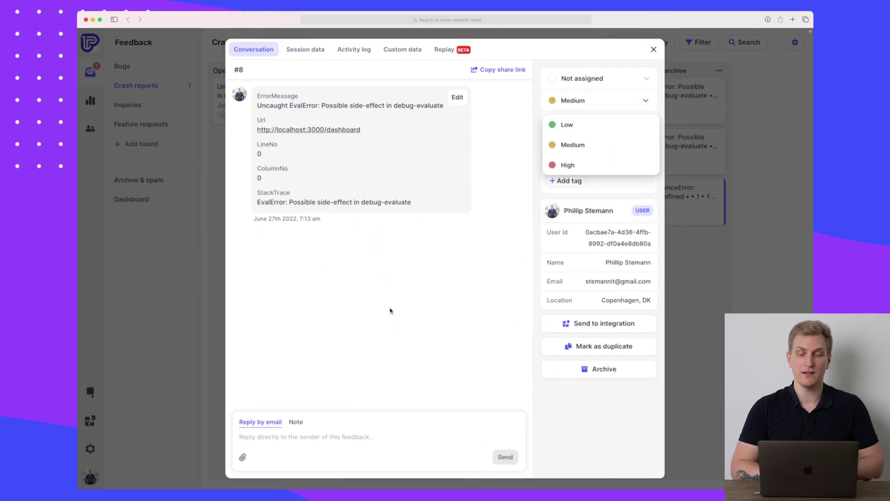
pyautogui.click(388, 310)
pyautogui.click(162, 239)
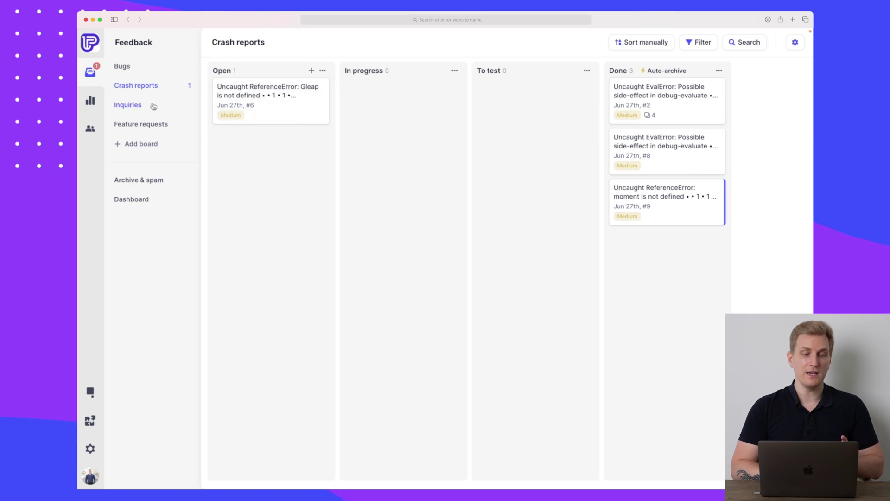
# - View the Inquiries list, then the Feature requests board with its four empty columns
pyautogui.click(137, 107)
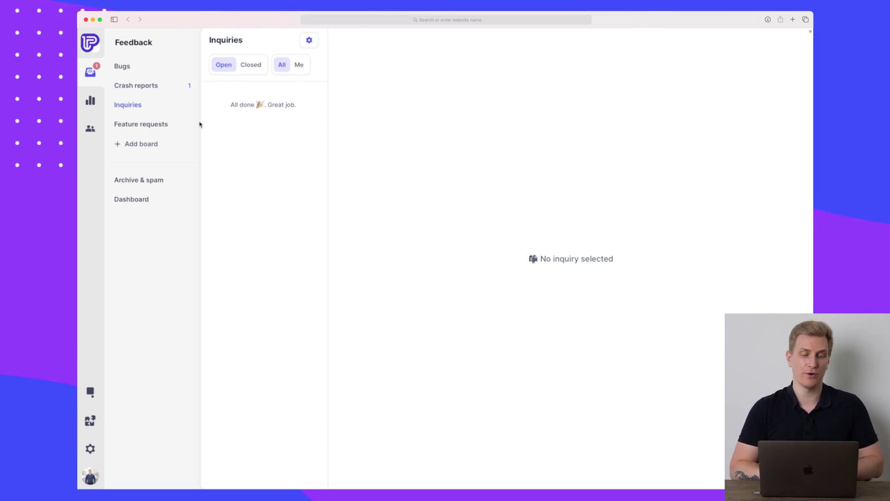
pyautogui.click(163, 126)
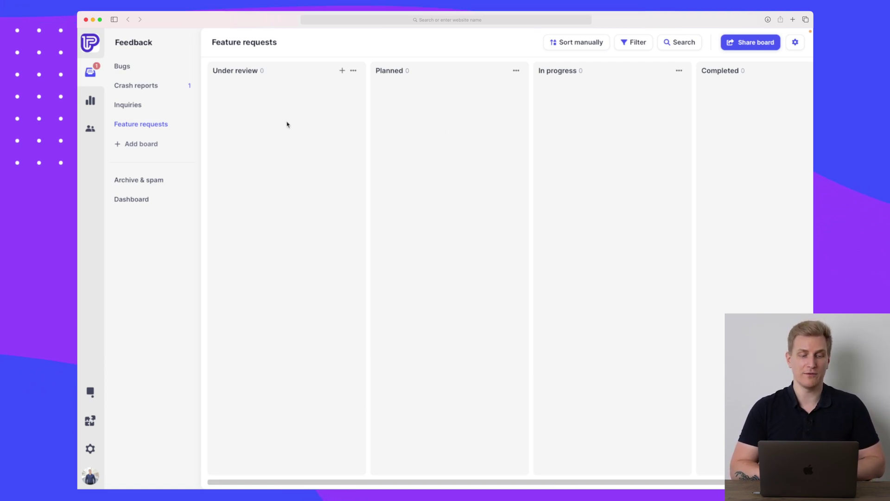
# - Cancel a new board, check Archive & spam, then scroll the Dashboard showing 9 created, 3 completed
pyautogui.click(143, 145)
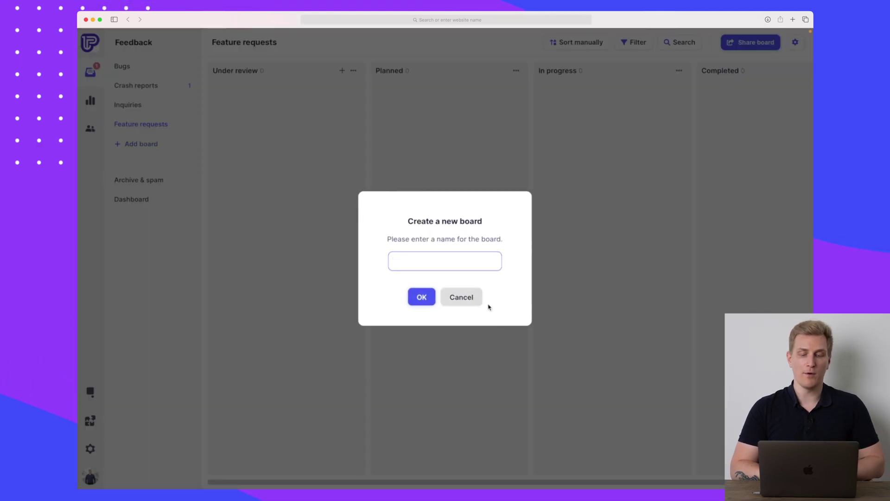
pyautogui.click(460, 300)
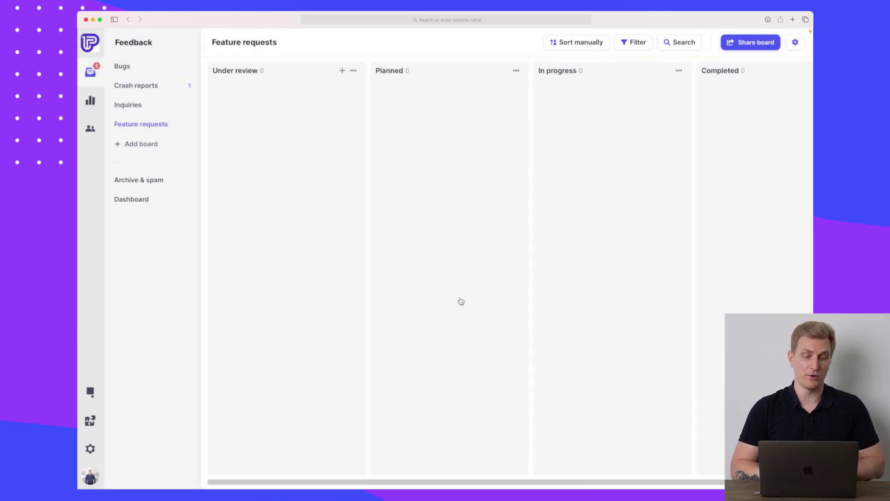
pyautogui.click(151, 185)
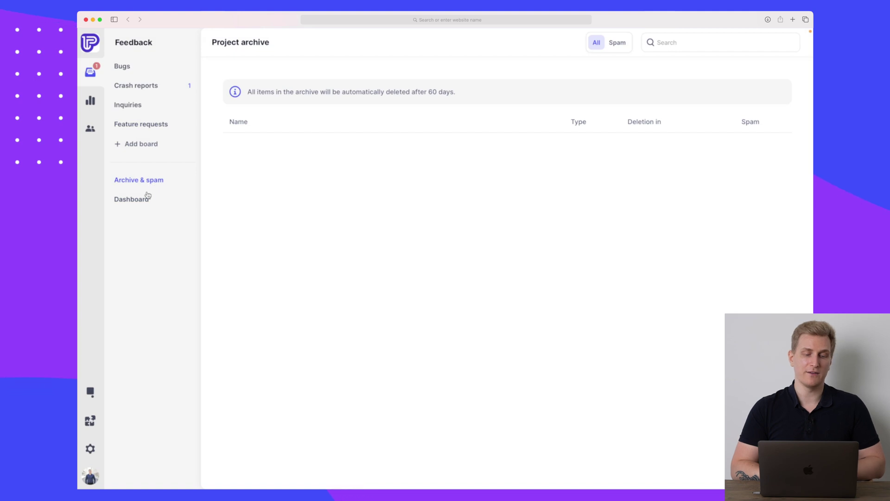
pyautogui.click(142, 202)
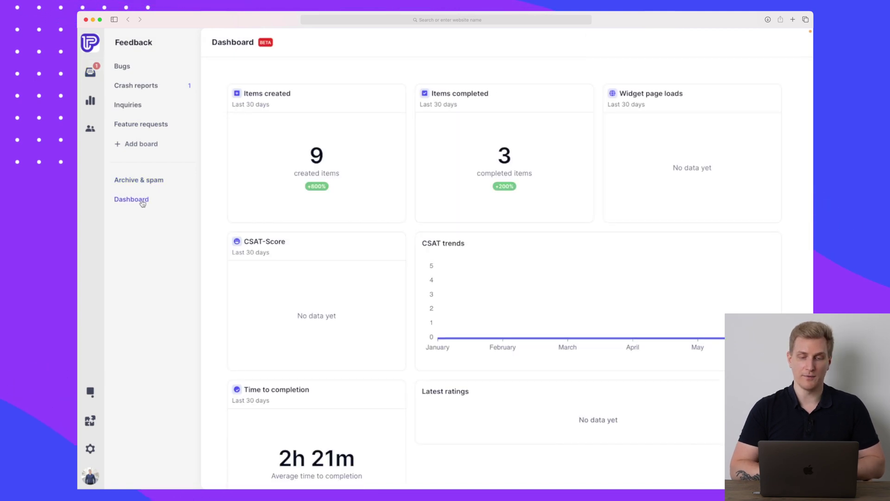
pyautogui.scroll(-2, 402, 226)
pyautogui.scroll(-1, 401, 226)
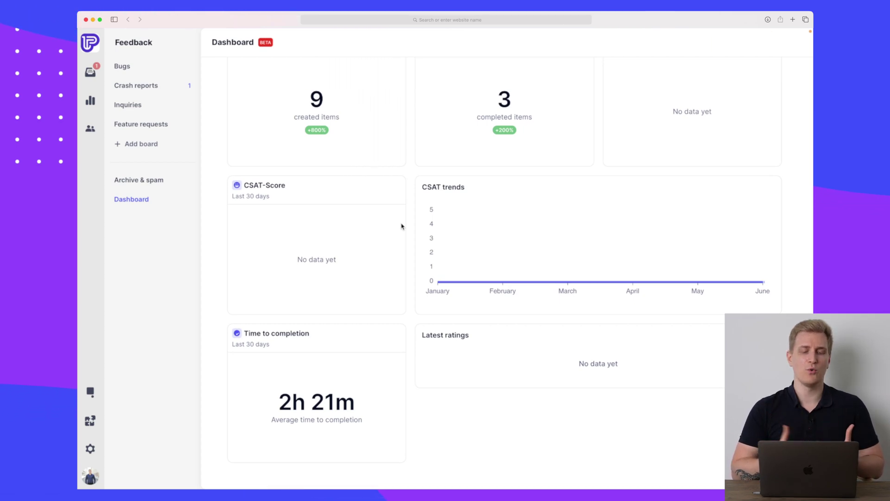
pyautogui.scroll(3, 336, 225)
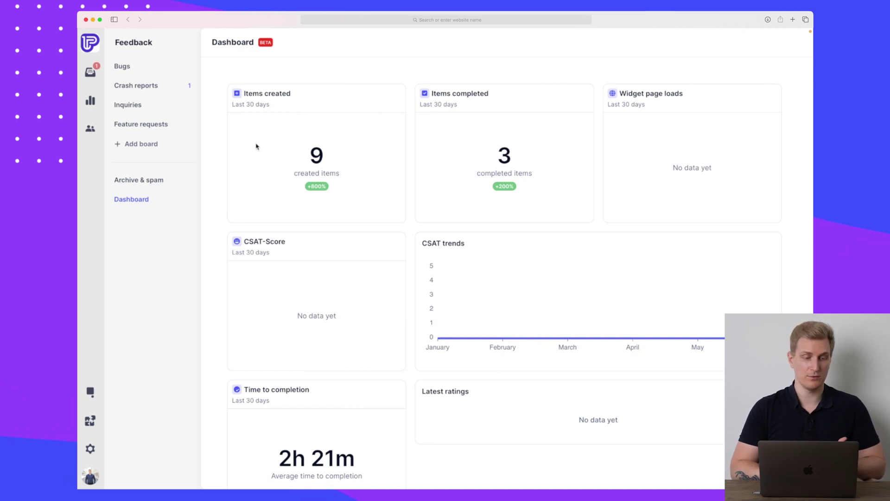
# - Open the Surveys page and start a new survey to reach the template gallery
pyautogui.click(88, 101)
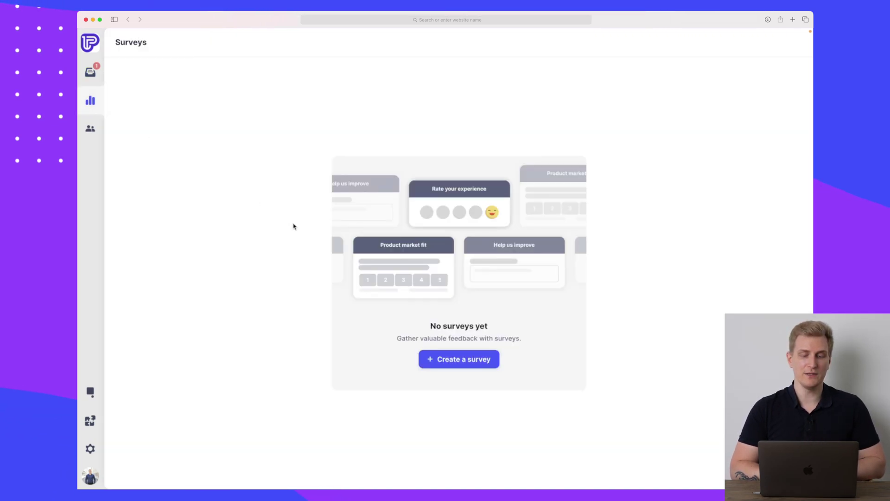
pyautogui.click(468, 370)
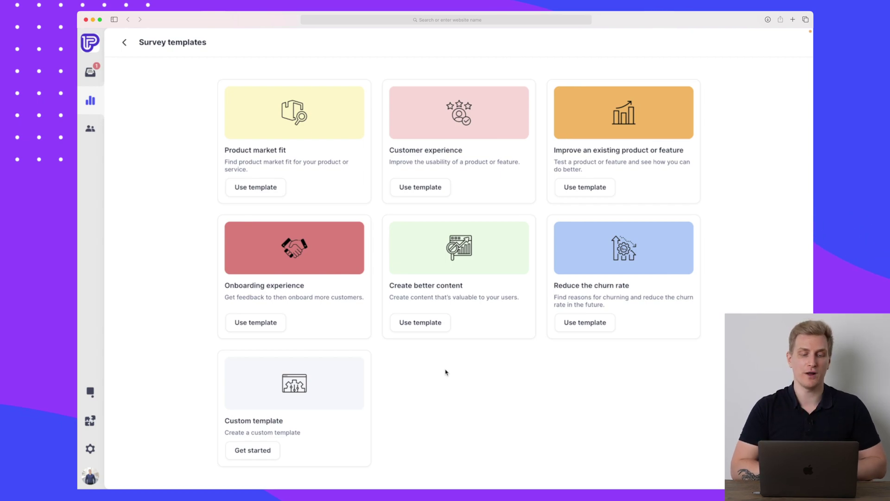
pyautogui.click(429, 190)
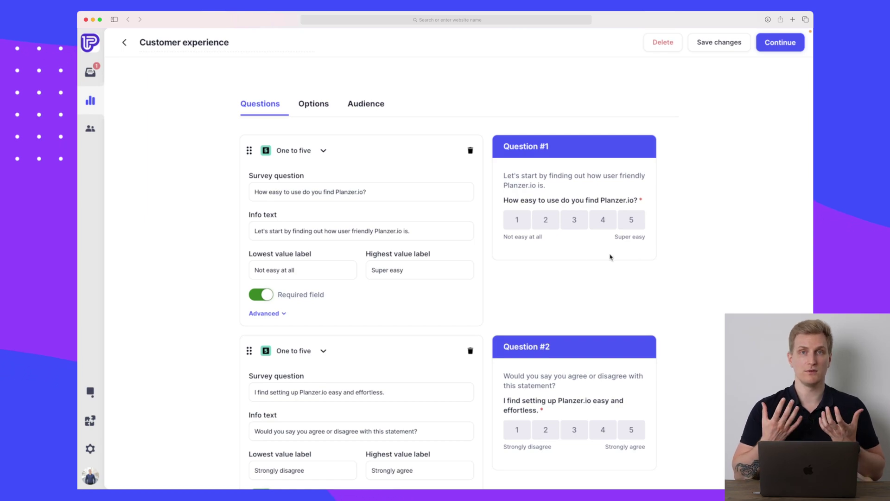
pyautogui.scroll(-6, 611, 256)
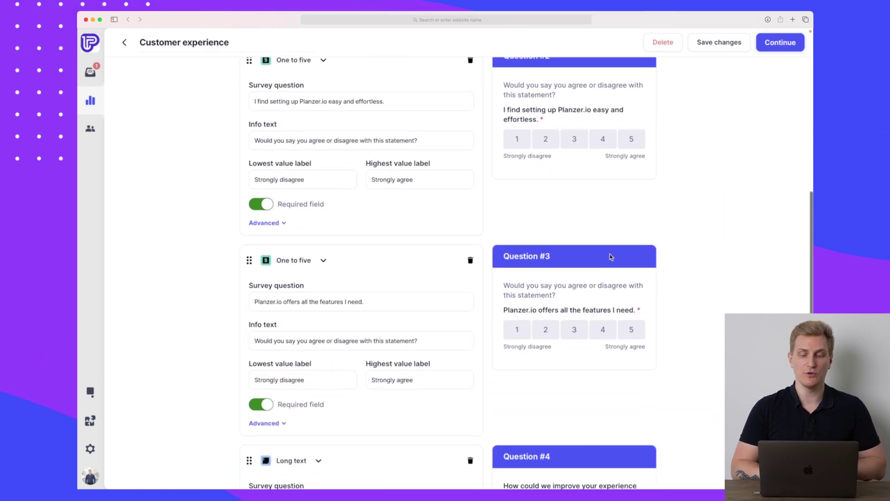
pyautogui.scroll(-3, 610, 256)
pyautogui.scroll(10, 610, 255)
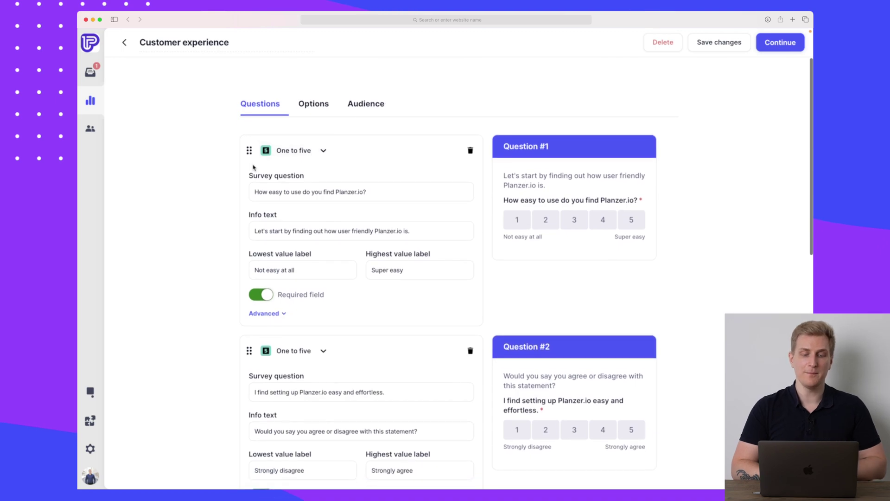
pyautogui.scroll(-1, 496, 269)
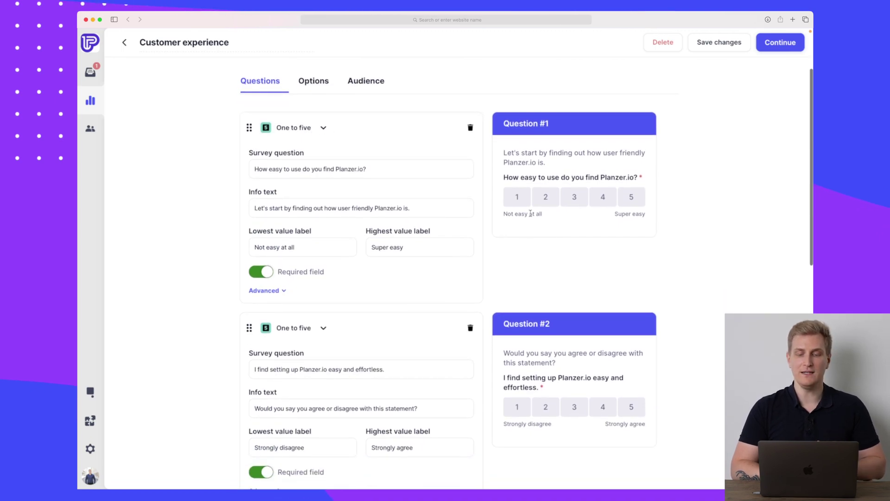
pyautogui.click(519, 199)
pyautogui.click(545, 196)
pyautogui.scroll(-10, 642, 224)
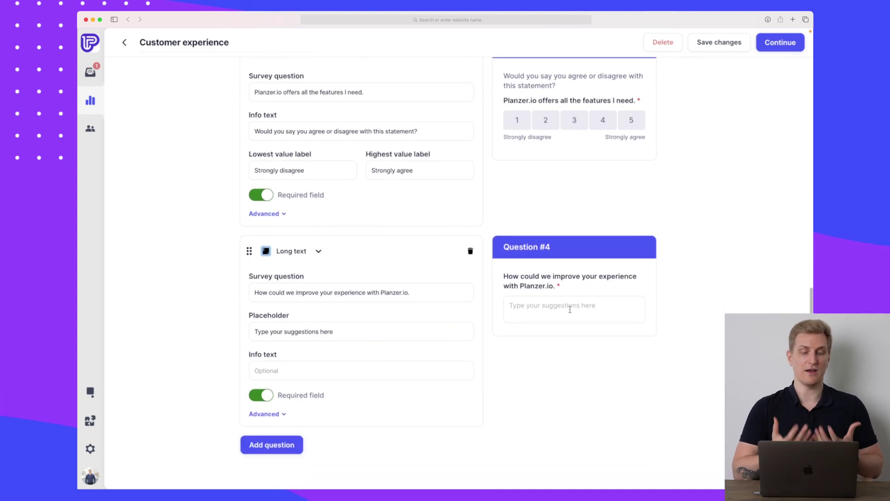
pyautogui.scroll(-1, 570, 309)
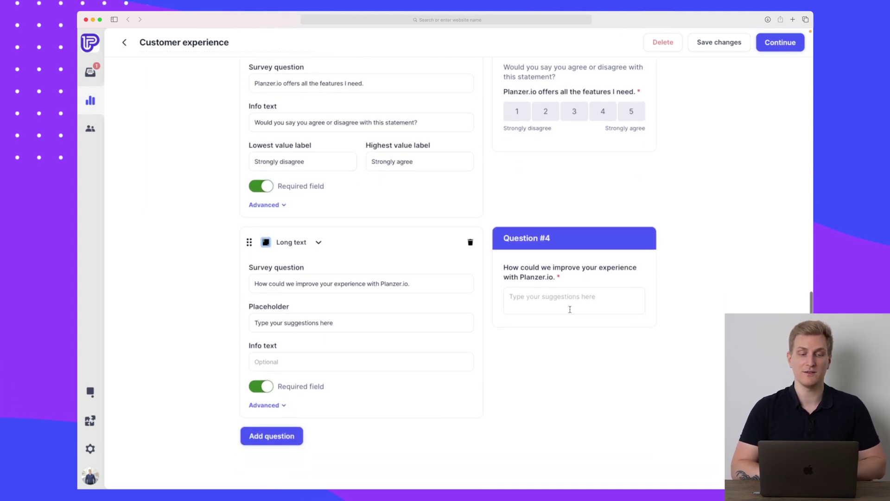
pyautogui.scroll(10, 570, 310)
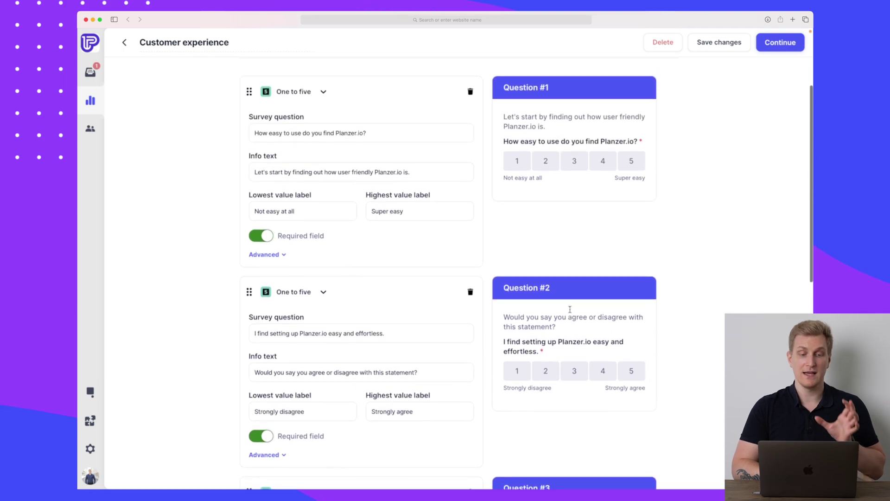
pyautogui.scroll(2, 570, 310)
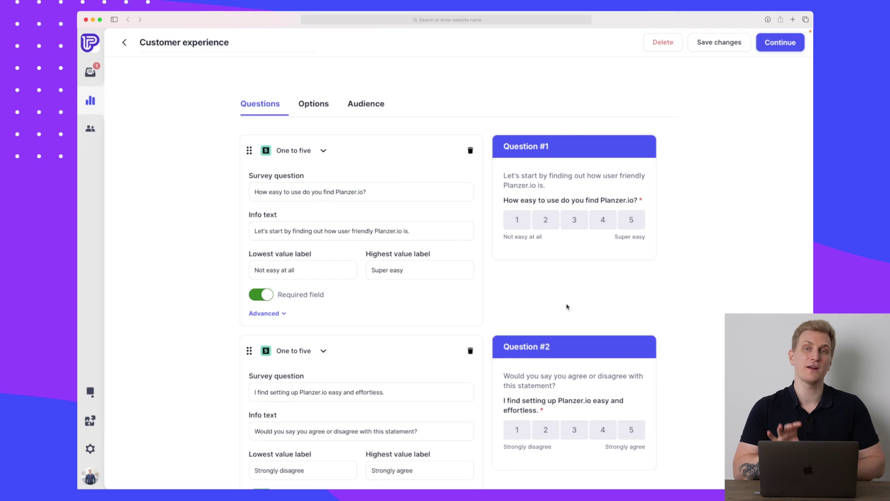
# - Give the Customer experience survey a dynamic, users-only audience sent on pageView, then return to the list
pyautogui.click(316, 107)
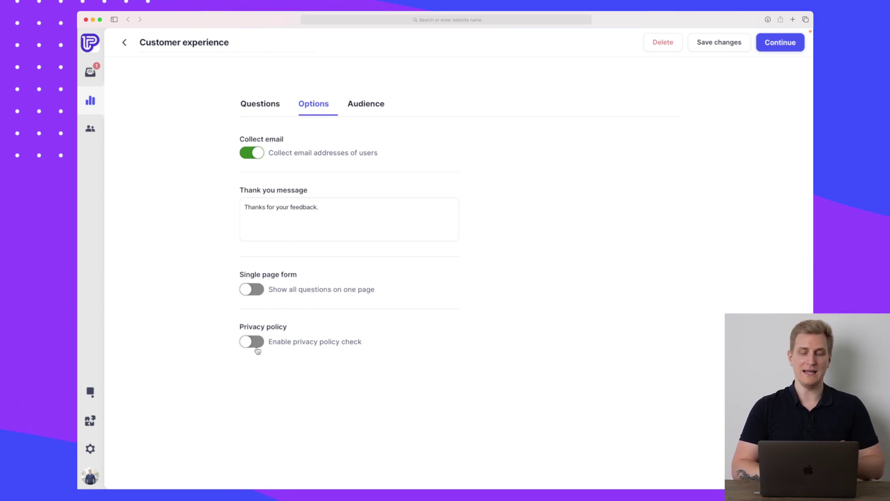
pyautogui.click(374, 106)
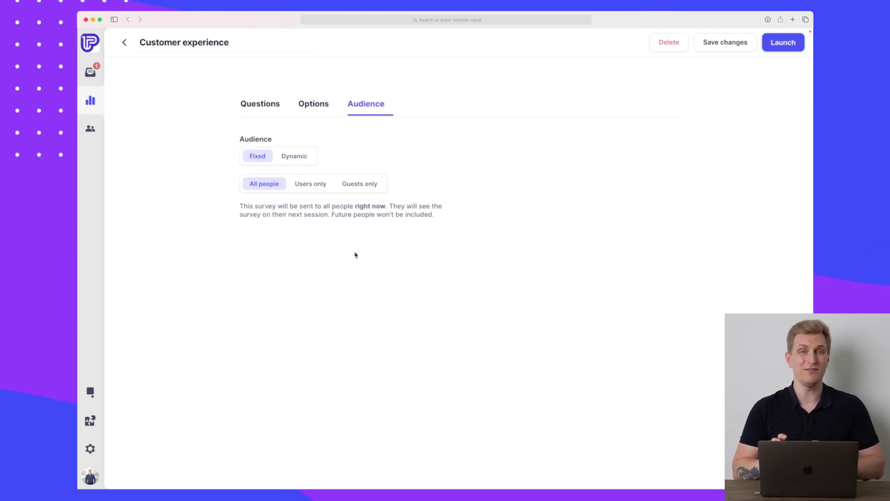
pyautogui.click(299, 160)
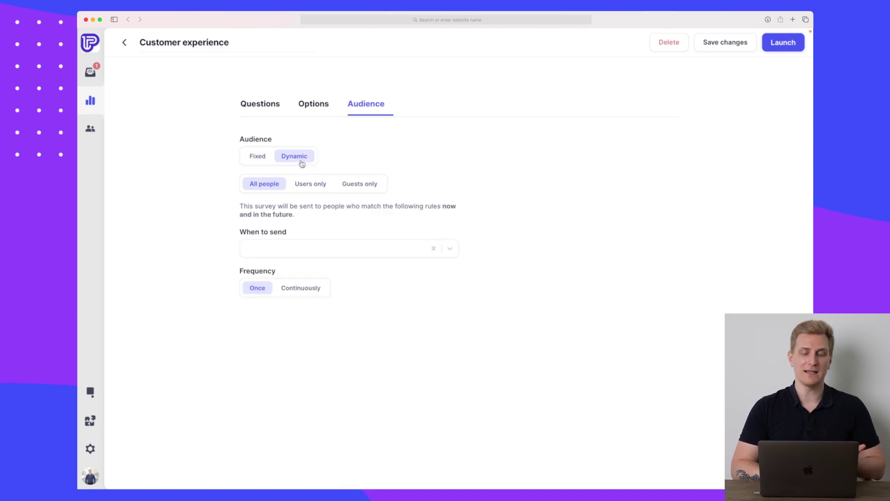
pyautogui.click(300, 250)
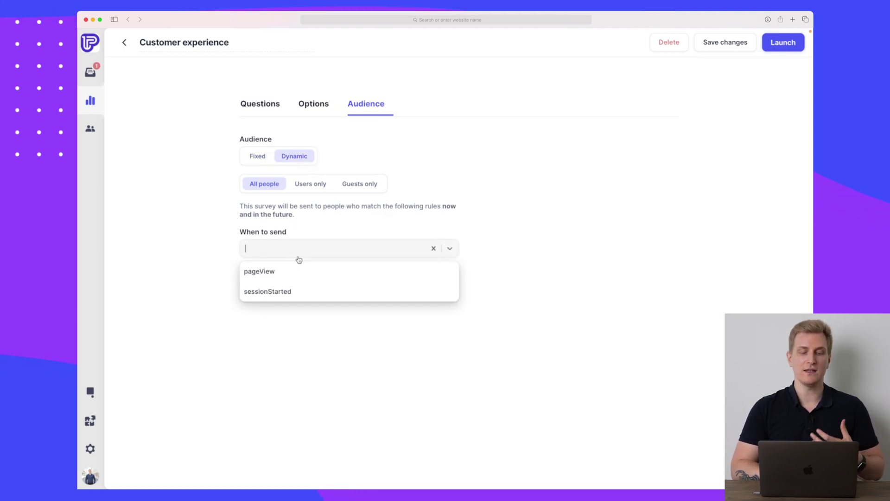
pyautogui.click(292, 272)
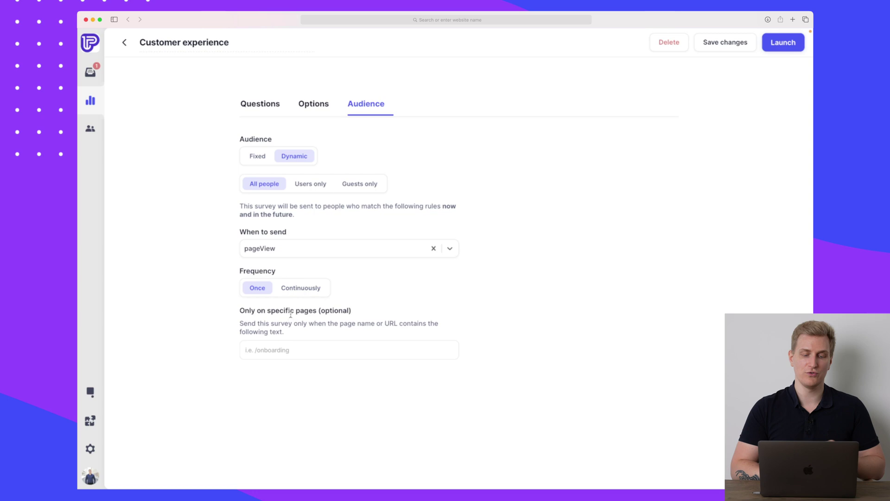
pyautogui.click(317, 190)
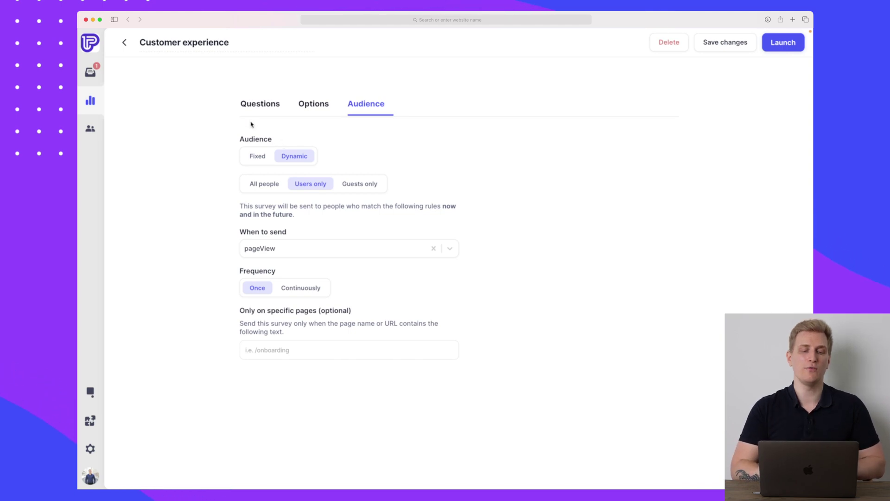
pyautogui.click(125, 42)
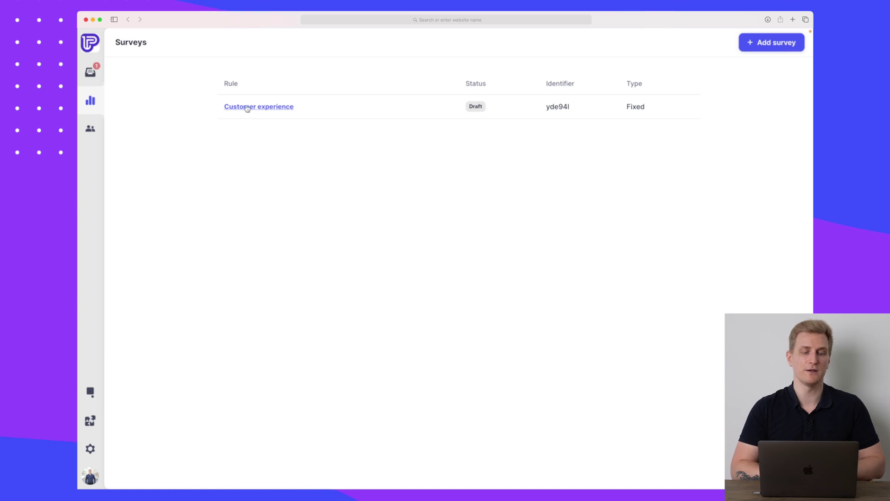
# - Open Sessions, view the identified user's session details, and briefly select the Last pageview row
pyautogui.click(90, 128)
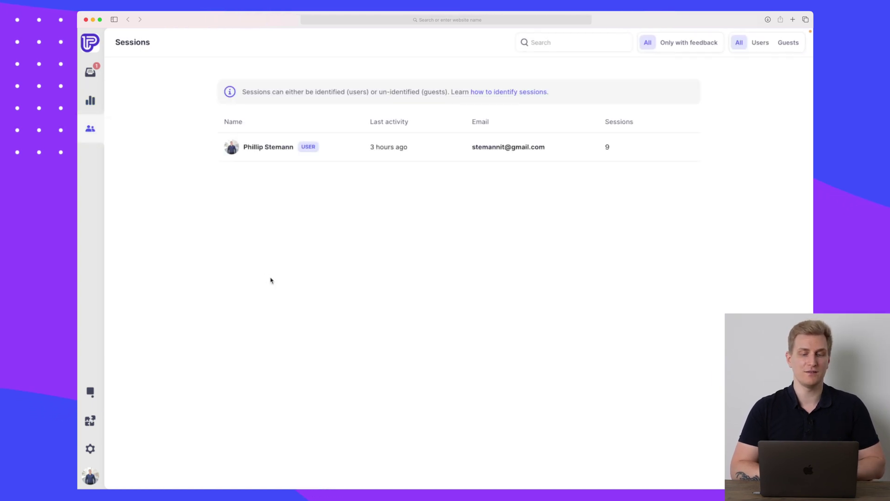
pyautogui.click(264, 148)
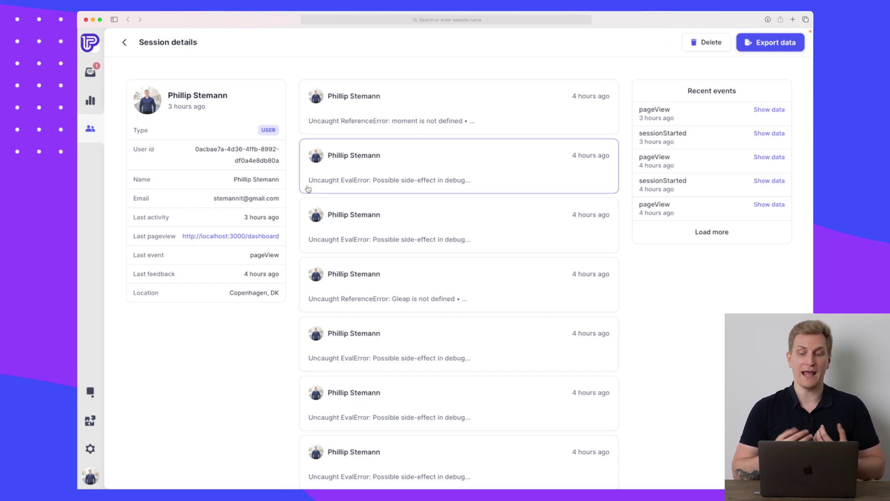
pyautogui.scroll(-4, 371, 232)
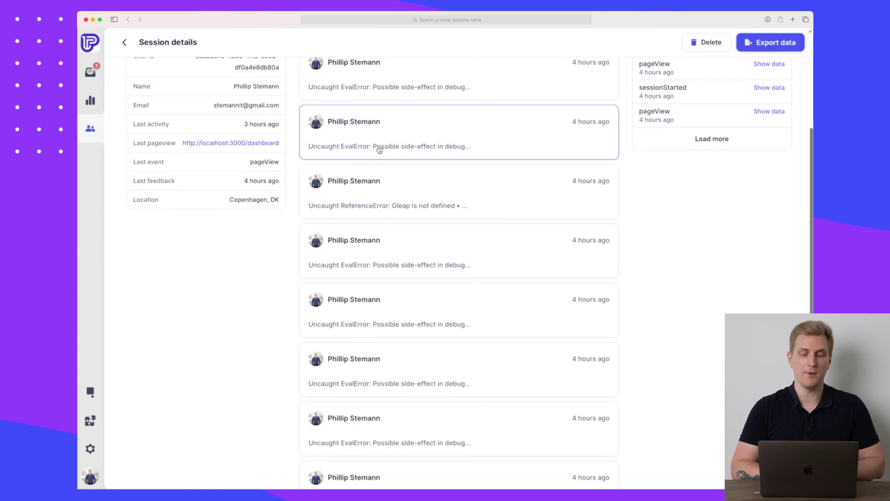
pyautogui.scroll(4, 416, 302)
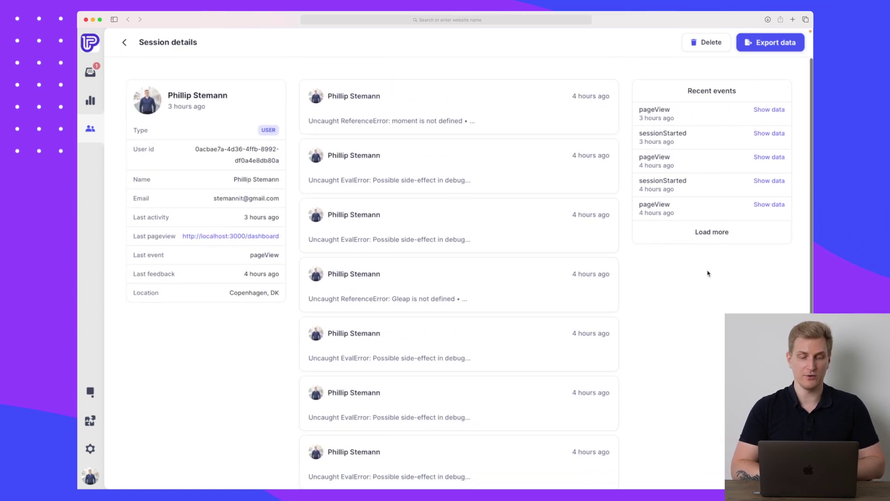
pyautogui.tripleClick(143, 235)
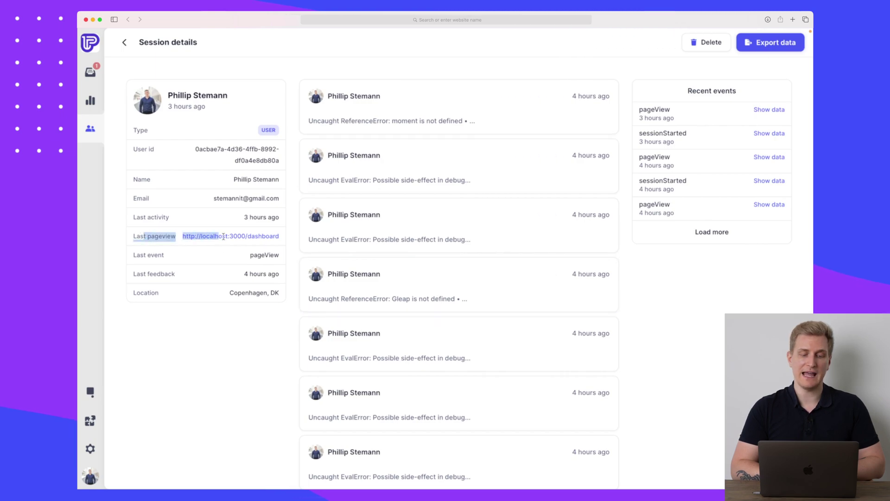
pyautogui.click(234, 335)
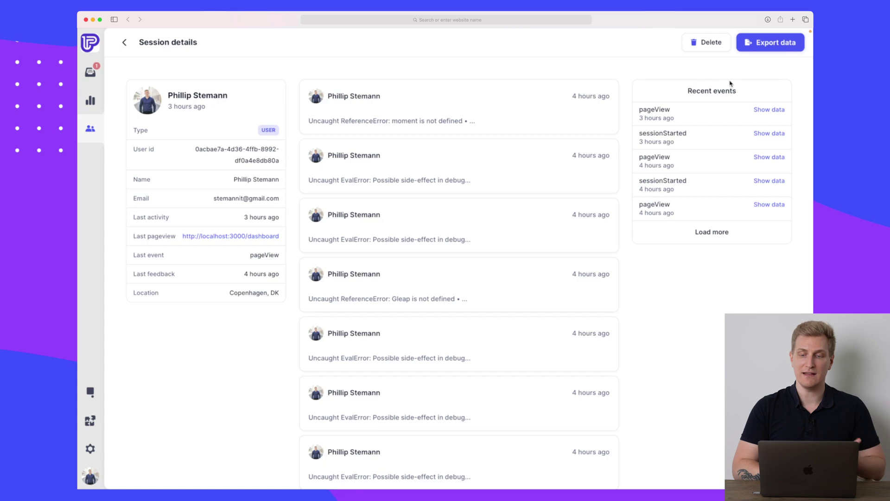
# - Open the widget's Customize settings, toggle Hide name on and off, and scroll through the panel
pyautogui.click(102, 392)
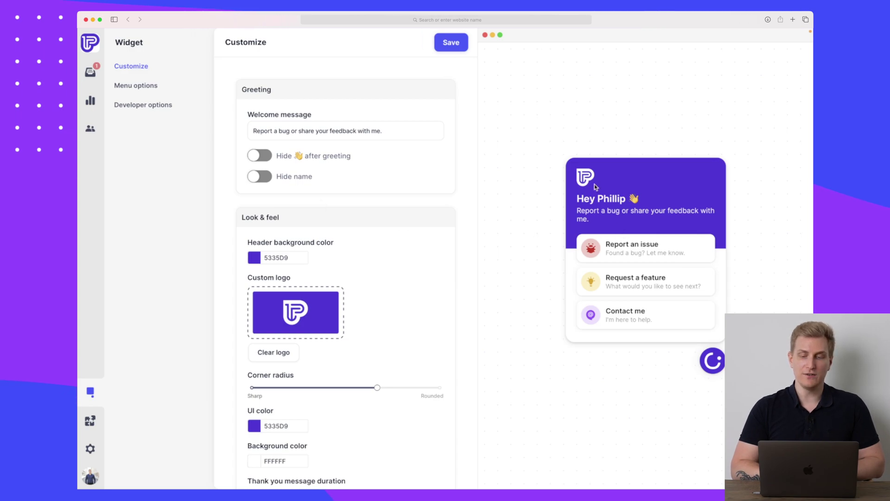
pyautogui.scroll(-2, 346, 290)
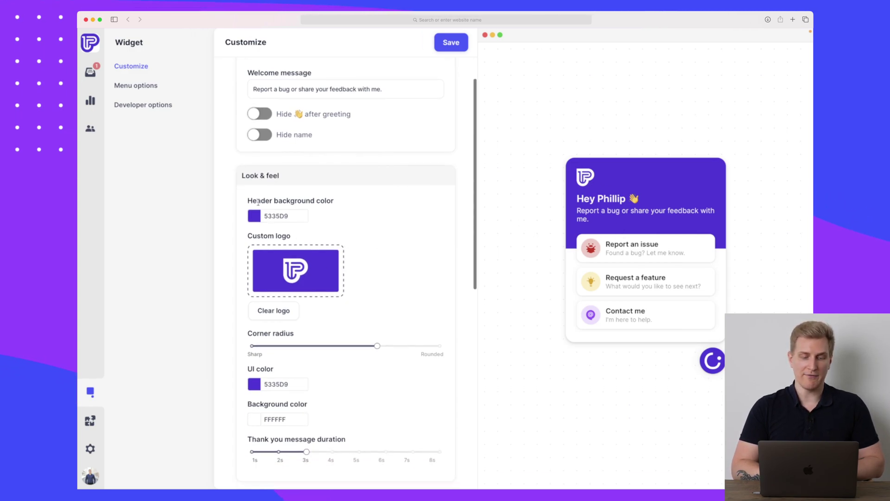
pyautogui.scroll(2, 248, 194)
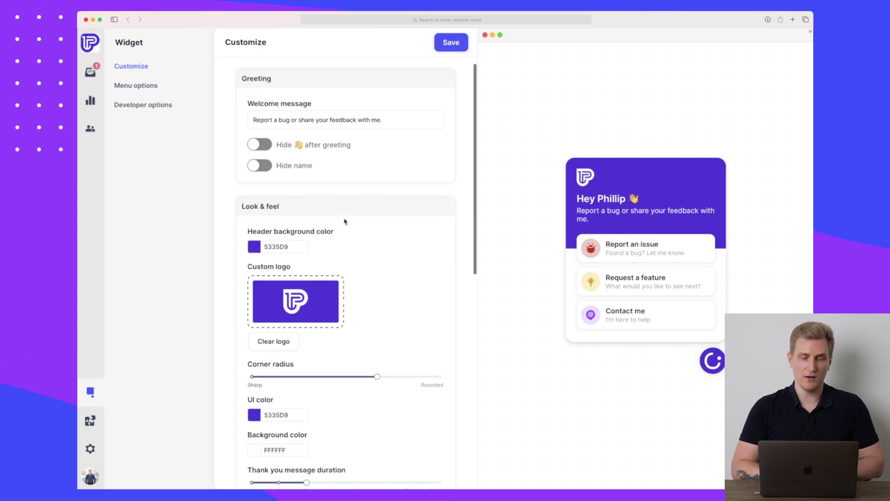
pyautogui.click(258, 169)
pyautogui.click(259, 169)
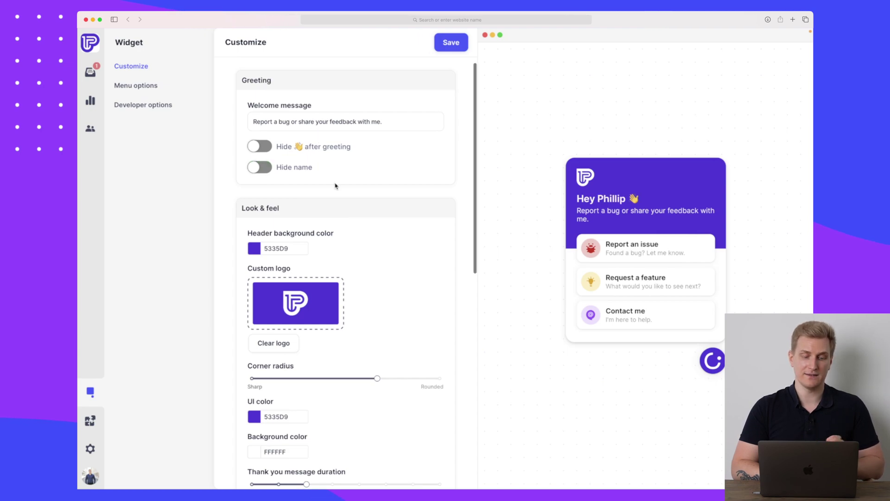
pyautogui.scroll(-3, 336, 185)
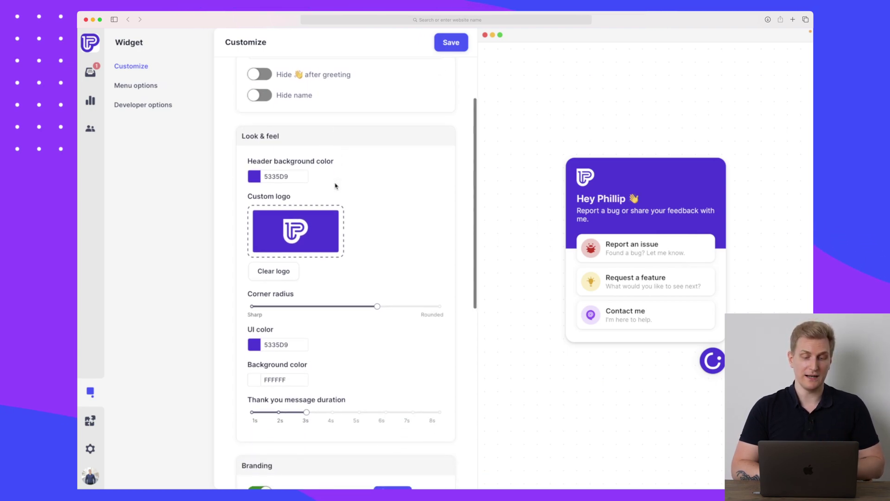
pyautogui.scroll(-2, 278, 241)
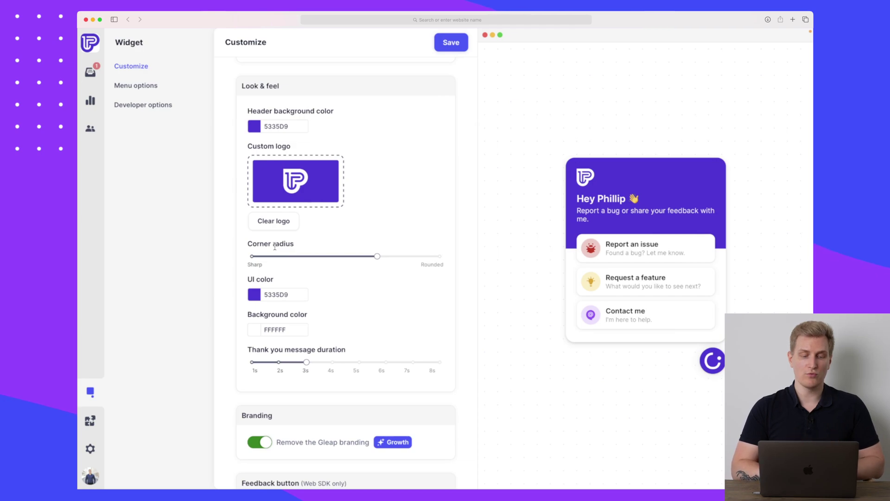
pyautogui.scroll(-4, 278, 255)
pyautogui.scroll(-4, 313, 301)
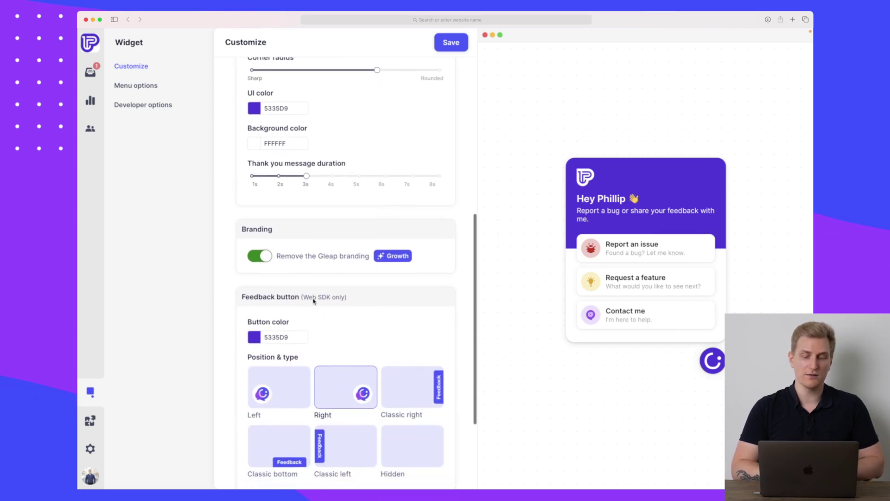
pyautogui.scroll(-5, 340, 251)
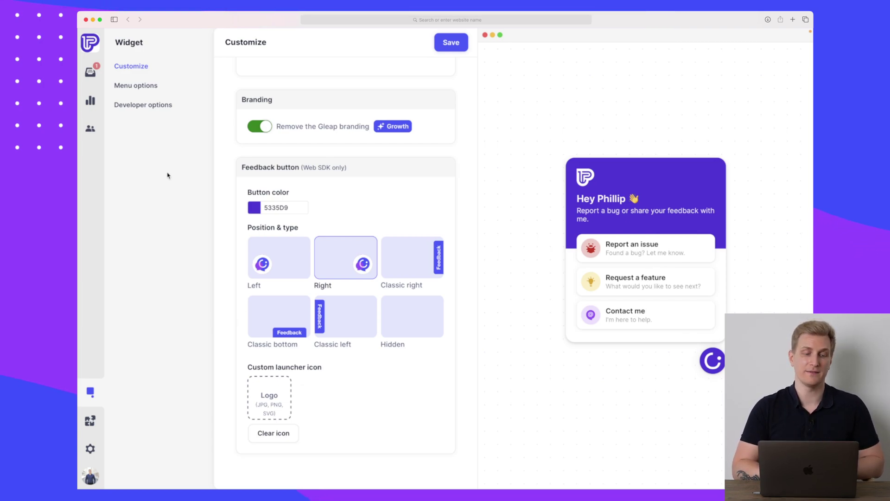
# - Open the widget's menu options and expand then collapse the Contact me and Request a feature entries
pyautogui.click(136, 86)
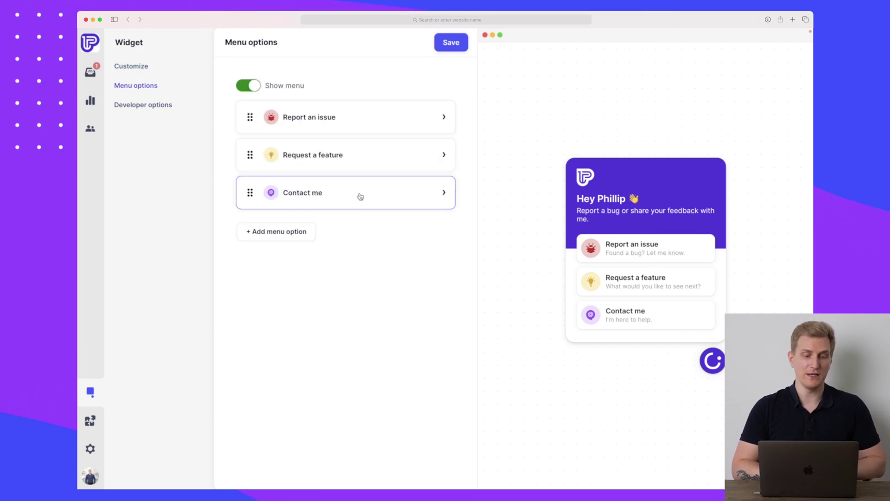
pyautogui.click(431, 196)
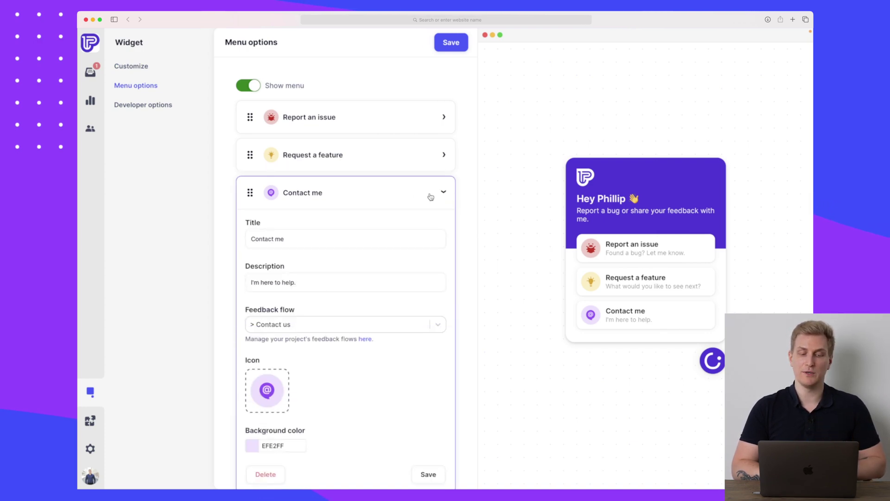
pyautogui.click(430, 196)
pyautogui.click(383, 158)
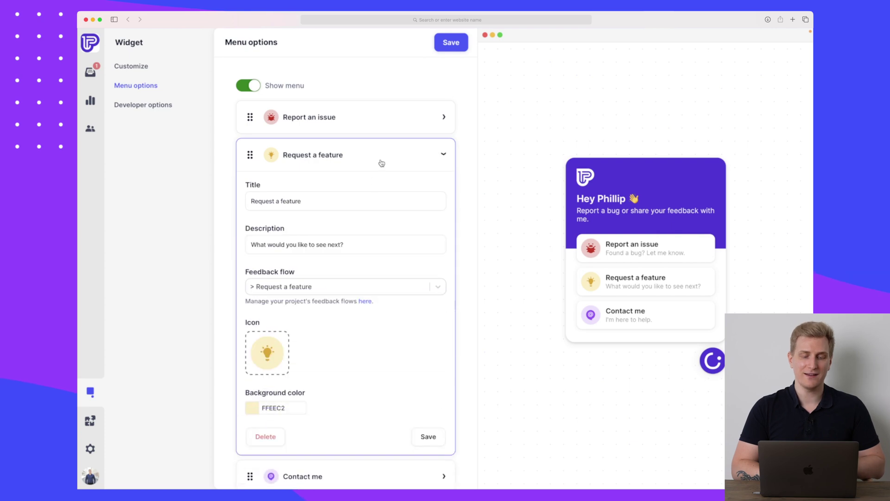
pyautogui.click(323, 154)
# - Add a Custom option menu entry and expand its settings
pyautogui.click(284, 235)
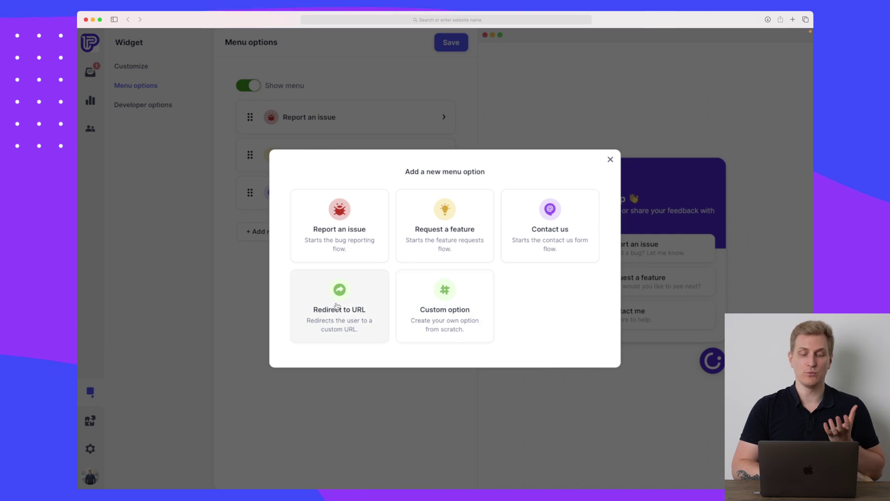
pyautogui.click(440, 304)
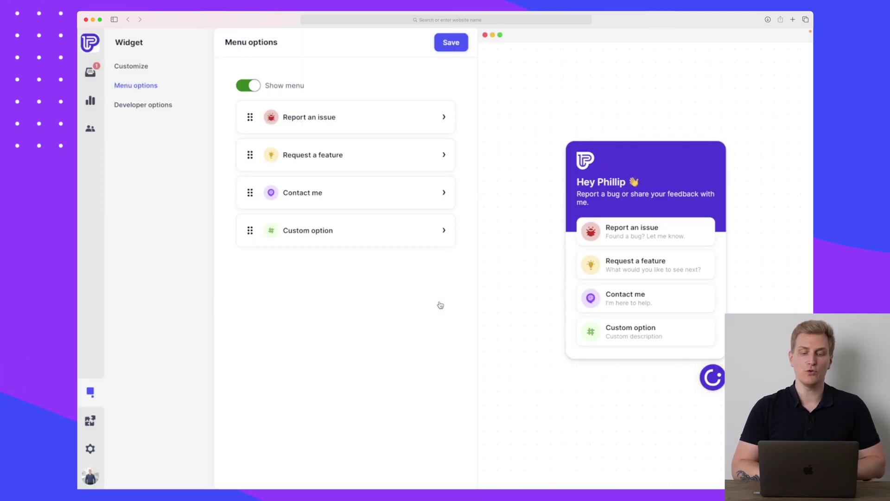
pyautogui.click(314, 237)
pyautogui.scroll(-5, 315, 238)
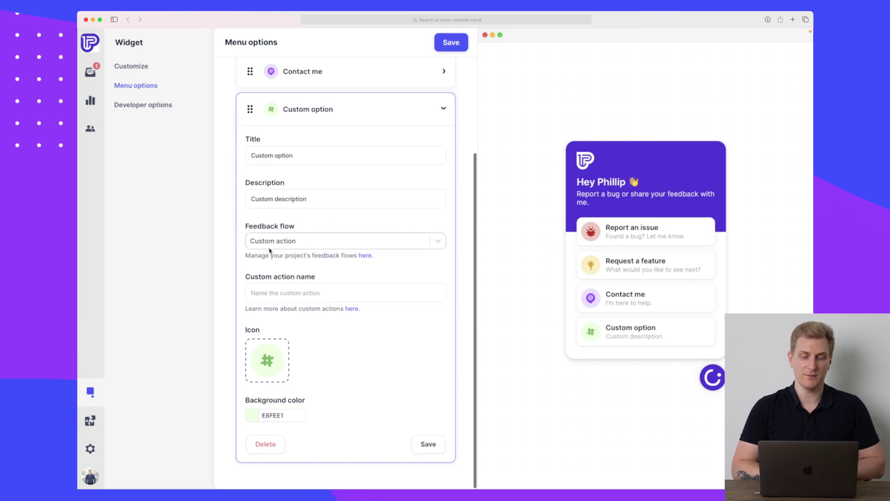
# - Retitle the custom entry 'Start livechat', reuse it as the description, and open the custom actions docs
pyautogui.click(284, 289)
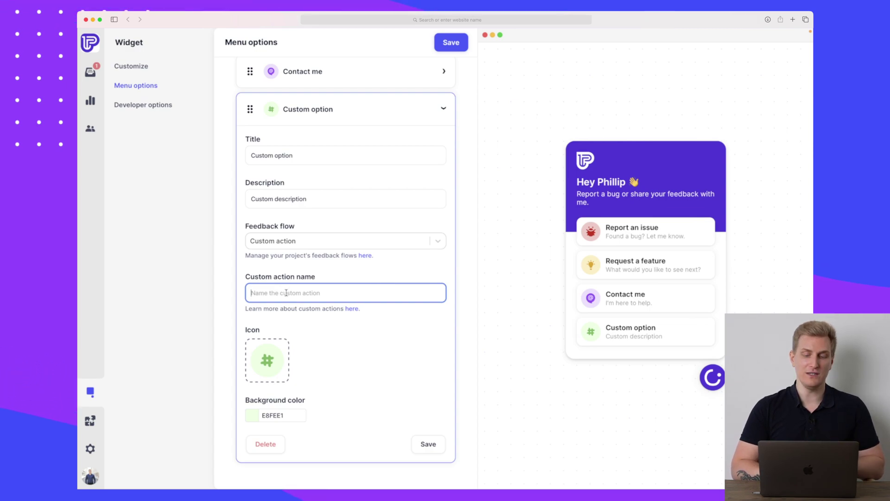
pyautogui.tripleClick(308, 160)
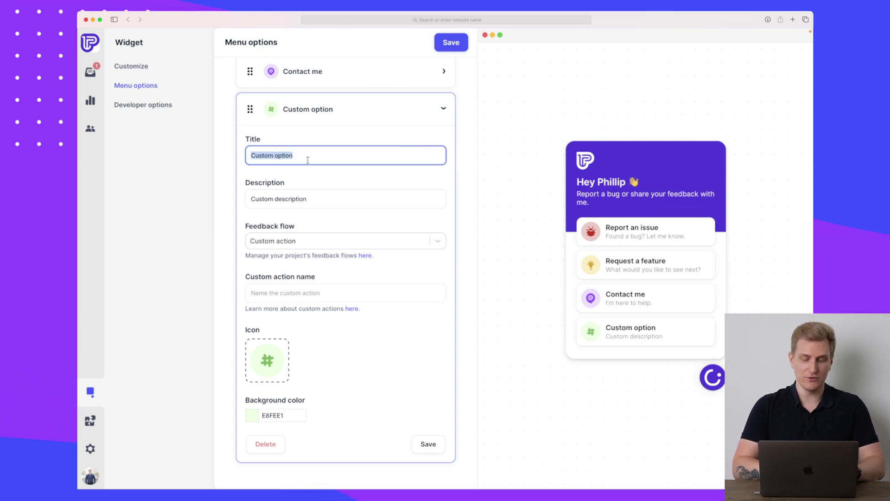
pyautogui.write('Start livec')
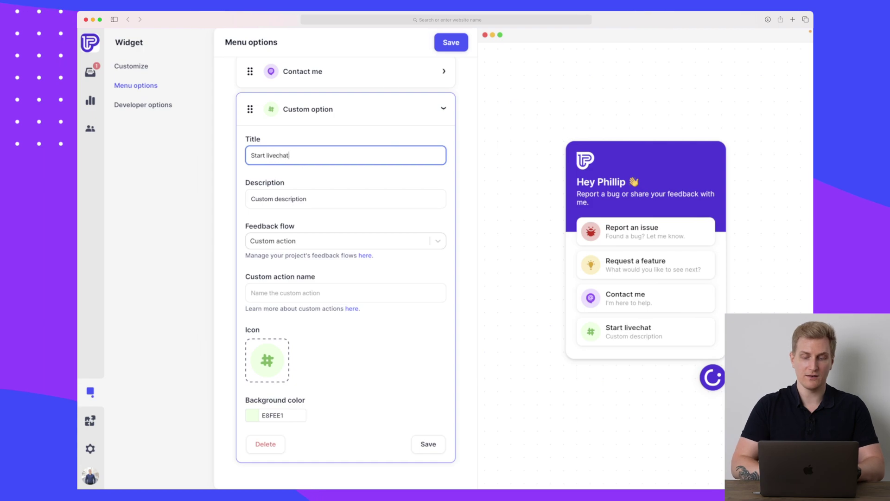
pyautogui.write('hat')
pyautogui.press('super+a')
pyautogui.press('super+c')
pyautogui.tripleClick(318, 190)
pyautogui.press('super+v')
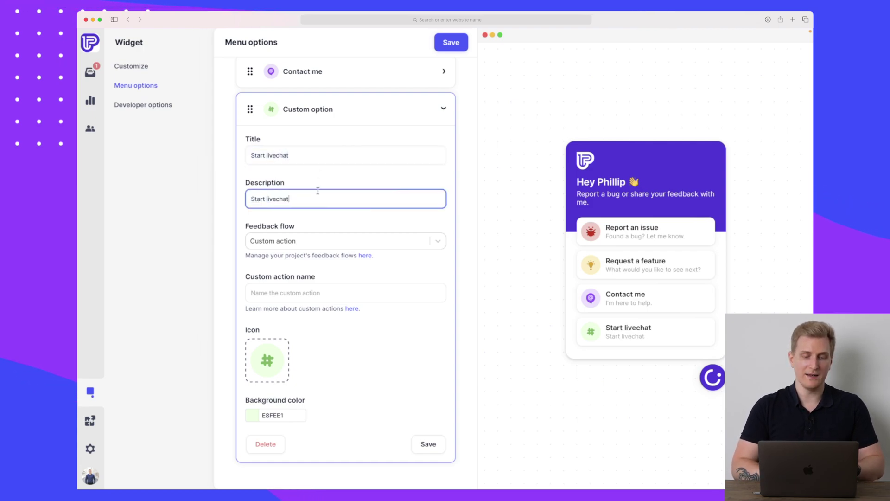
pyautogui.click(289, 295)
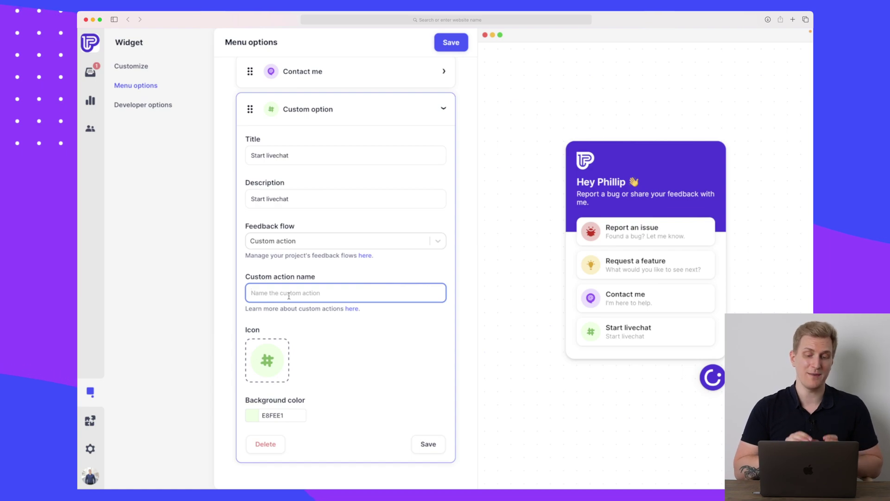
pyautogui.click(352, 308)
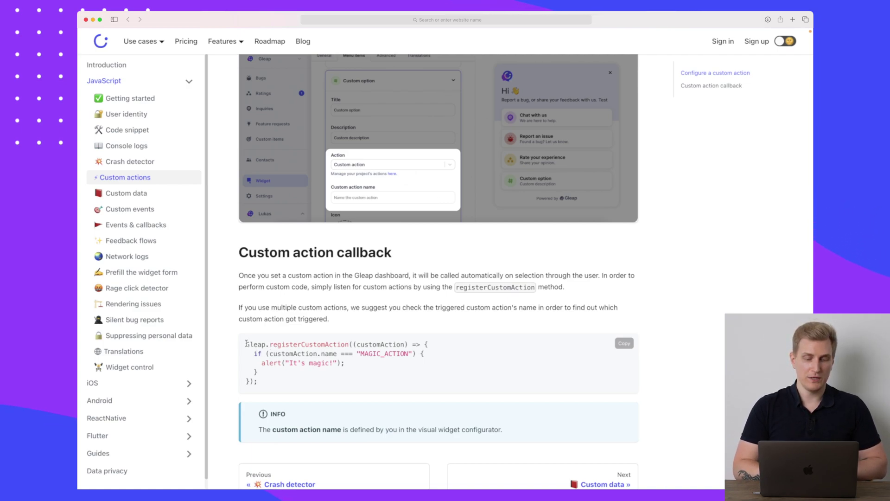
pyautogui.moveTo(250, 344); pyautogui.dragTo(352, 364)
pyautogui.click(373, 352)
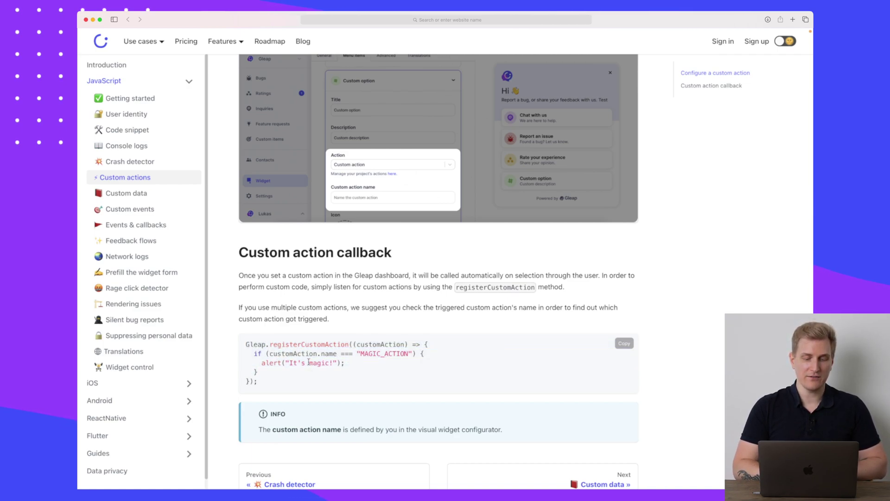
pyautogui.doubleClick(374, 353)
pyautogui.click(262, 362)
pyautogui.moveTo(263, 363); pyautogui.dragTo(315, 363)
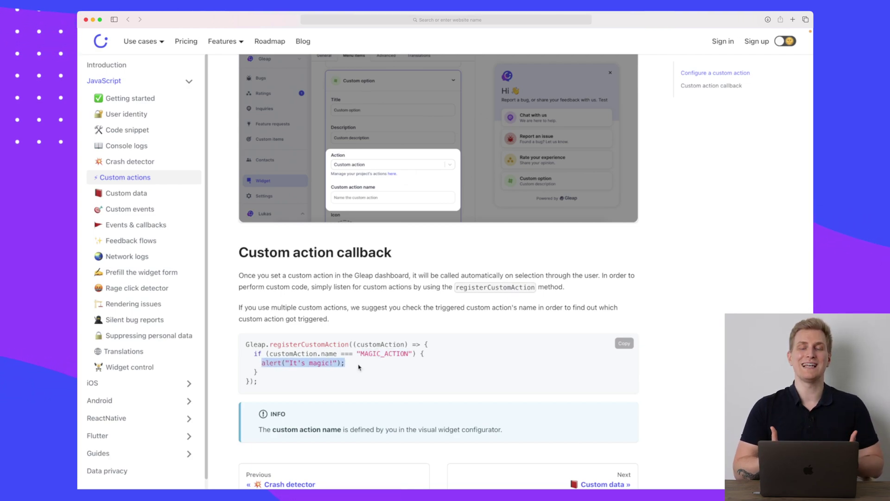
pyautogui.click(280, 355)
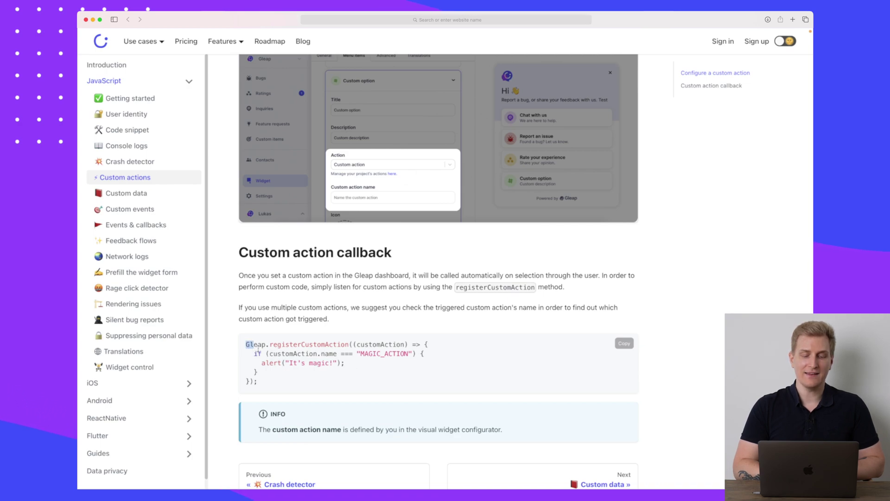
pyautogui.moveTo(258, 351); pyautogui.dragTo(342, 363)
pyautogui.click(262, 363)
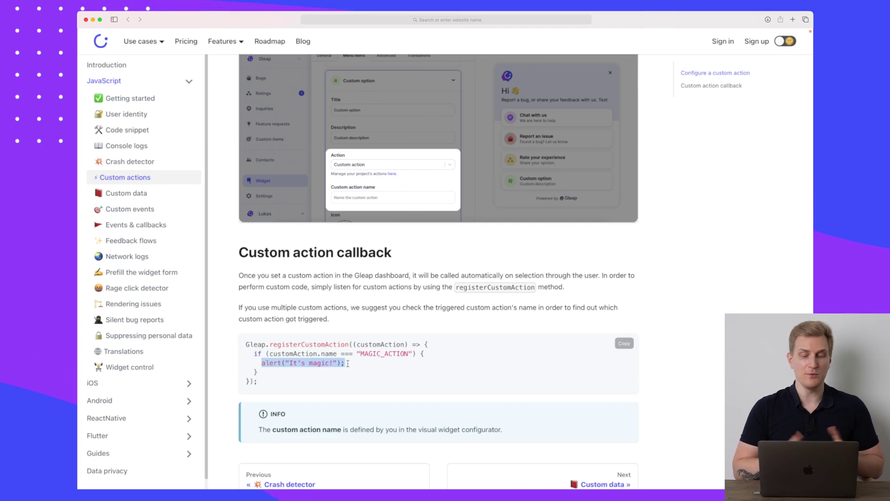
pyautogui.scroll(-1, 347, 363)
pyautogui.scroll(-1, 348, 363)
pyautogui.scroll(5, 363, 281)
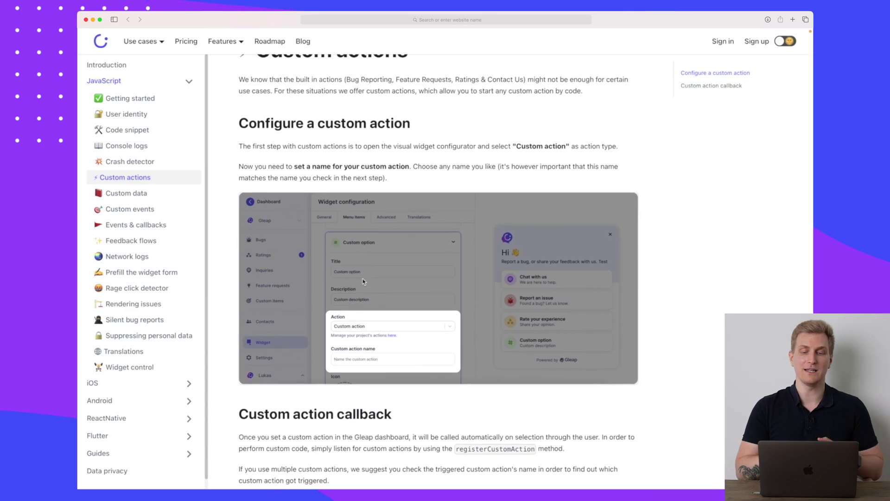
pyautogui.scroll(1, 363, 282)
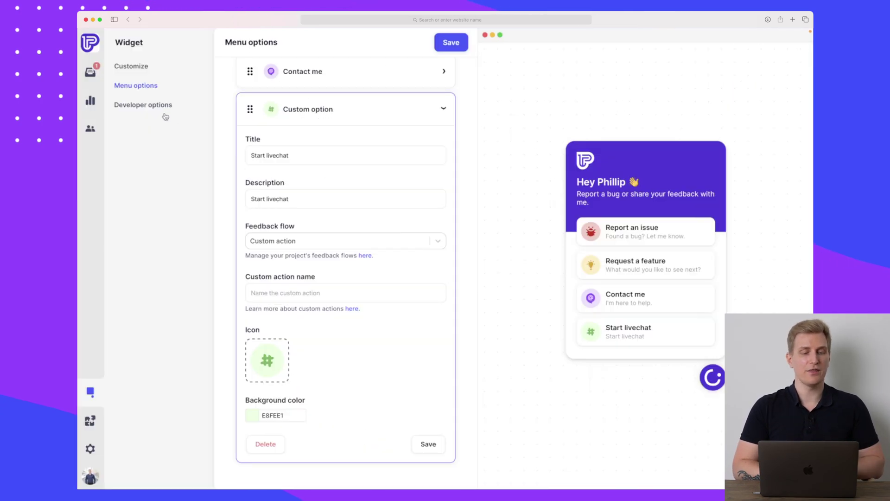
# - Open the widget's Developer options and scroll through the General, Web SDK and App SDK sections
pyautogui.click(158, 106)
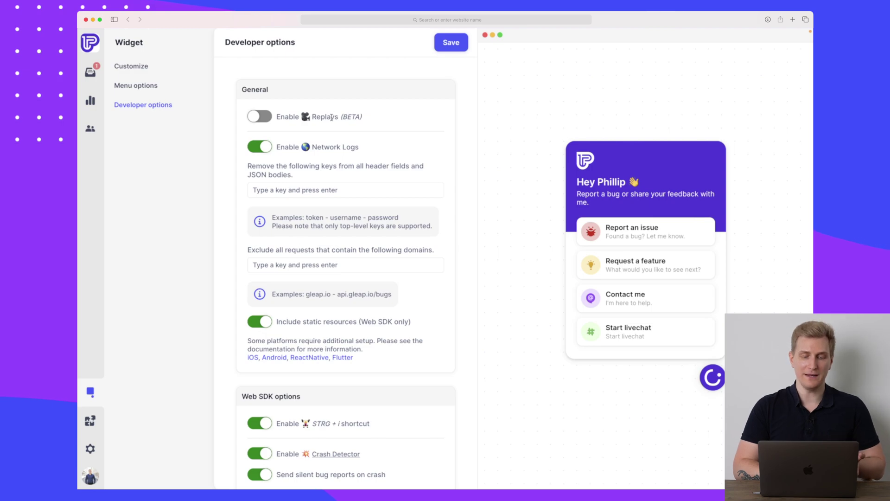
pyautogui.scroll(-2, 332, 117)
pyautogui.scroll(-6, 287, 277)
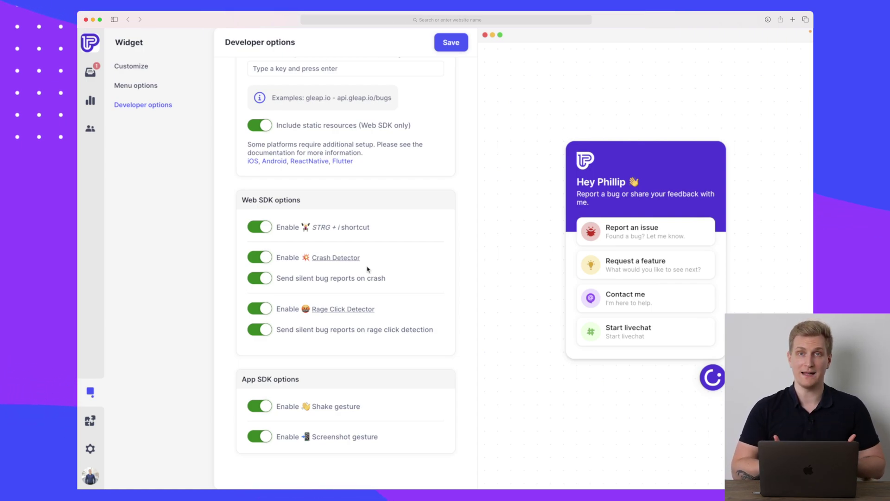
pyautogui.scroll(5, 367, 269)
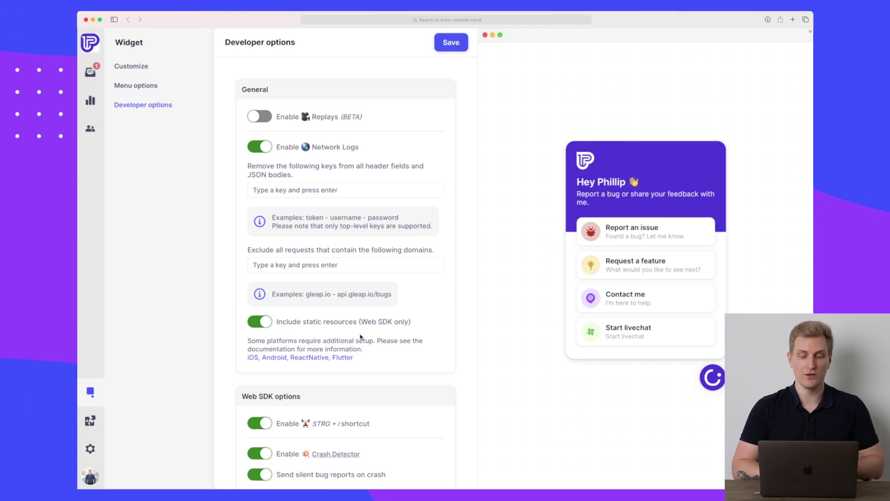
pyautogui.scroll(-2, 359, 338)
pyautogui.scroll(-2, 360, 338)
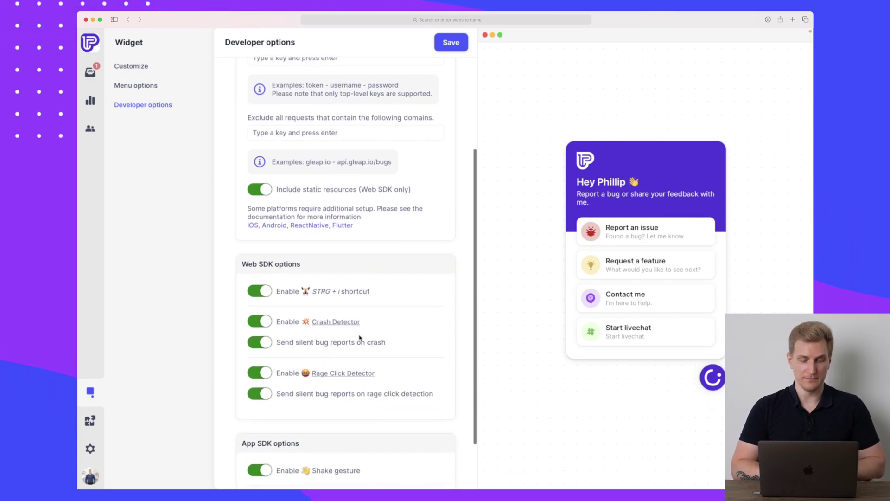
# - Open Integrations and browse the Add new integration catalogue of connectors like Jira, Slack and Zapier
pyautogui.click(91, 423)
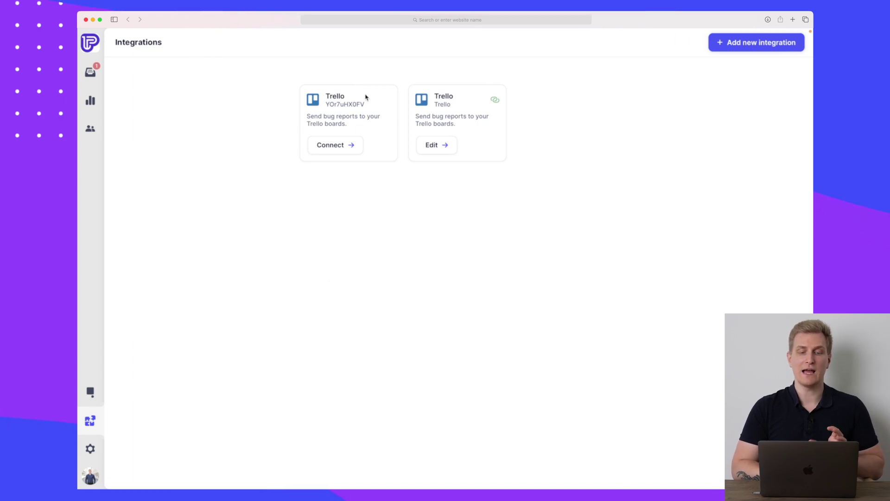
pyautogui.click(733, 44)
pyautogui.scroll(-2, 415, 274)
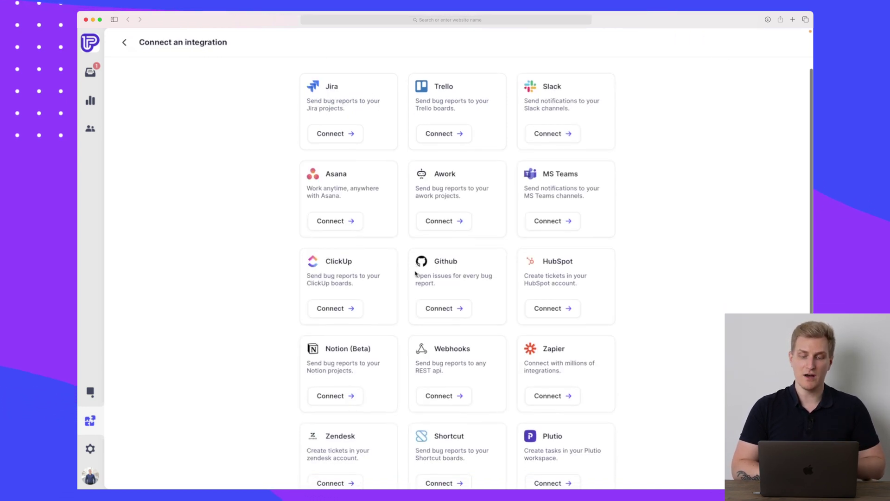
pyautogui.scroll(1, 416, 274)
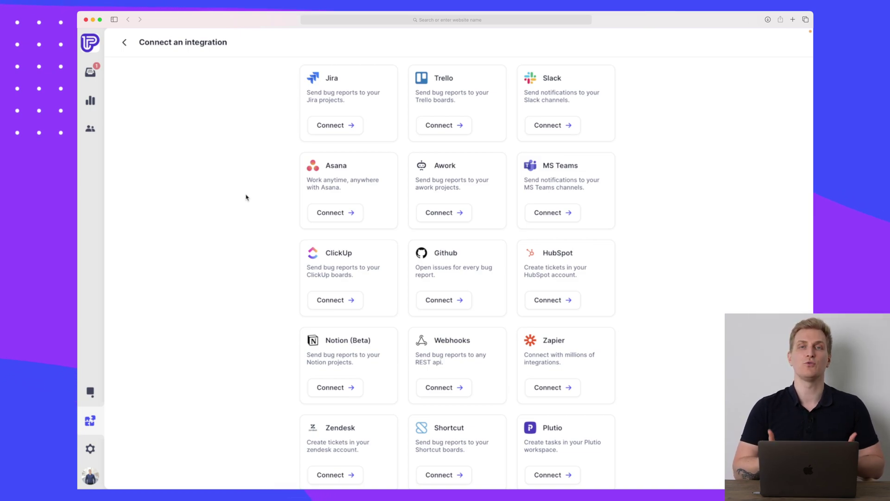
# - Open Settings > Installation and start the WordPress plugin setup guide
pyautogui.click(91, 448)
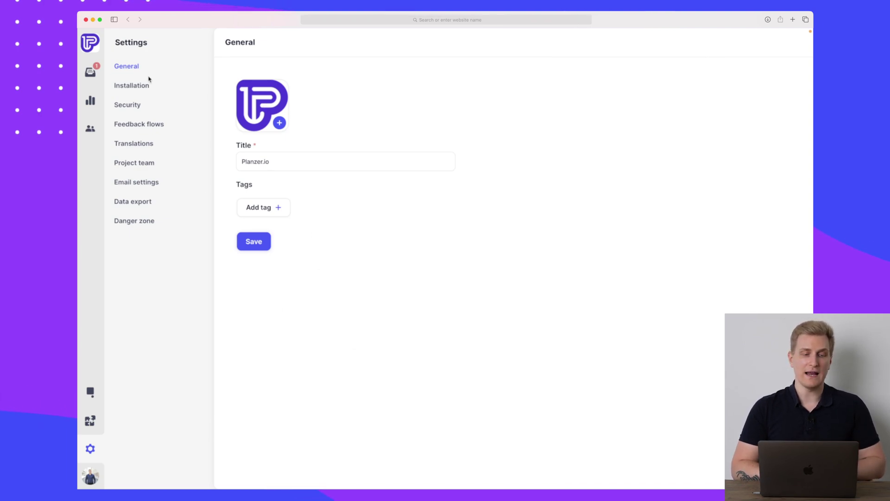
pyautogui.click(135, 86)
pyautogui.scroll(-5, 391, 287)
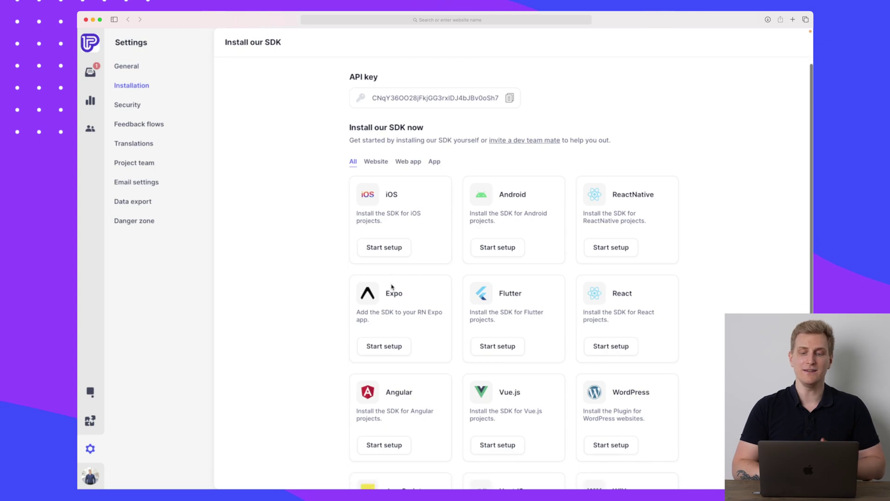
pyautogui.click(611, 336)
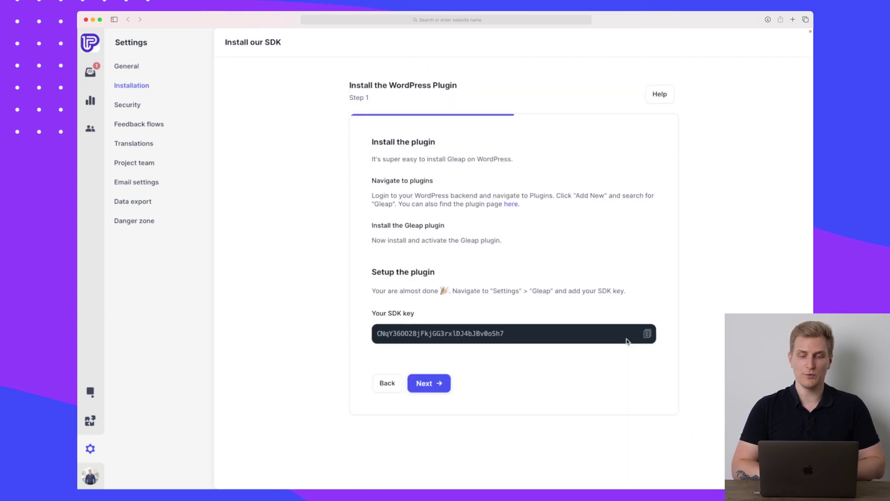
pyautogui.scroll(-3, 474, 231)
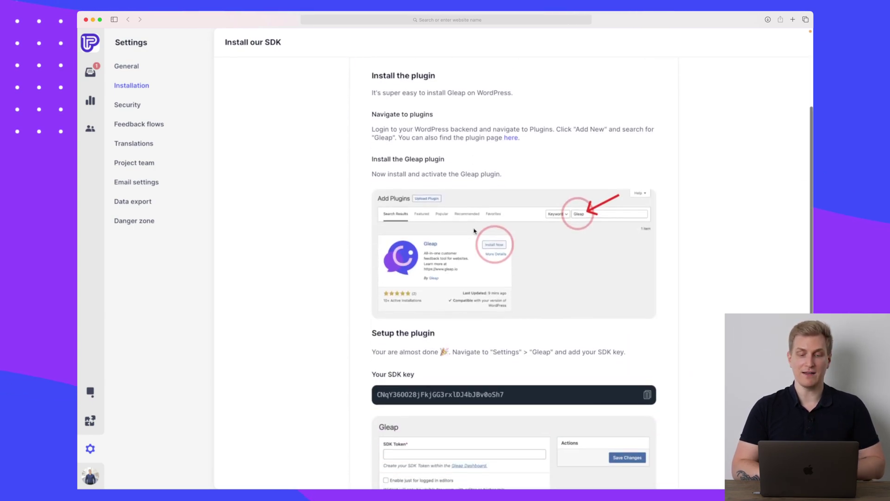
pyautogui.scroll(3, 473, 230)
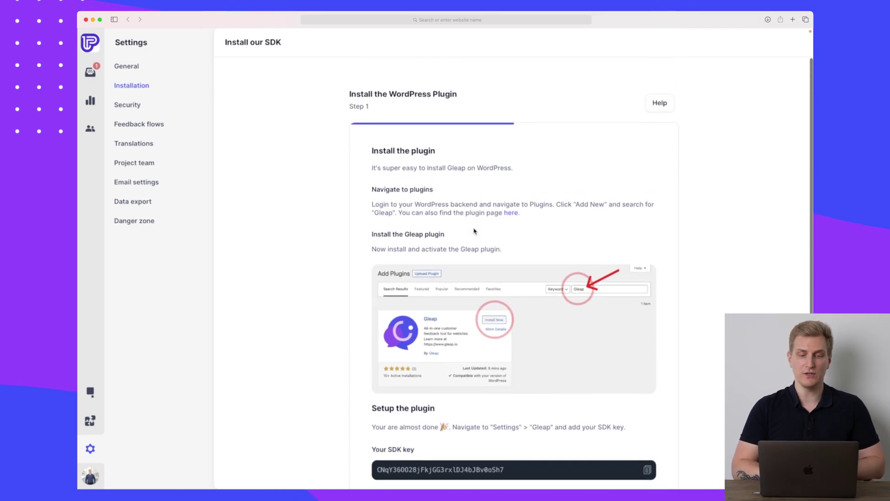
# - Glance at Security settings, then return to the SDK installation list
pyautogui.click(138, 105)
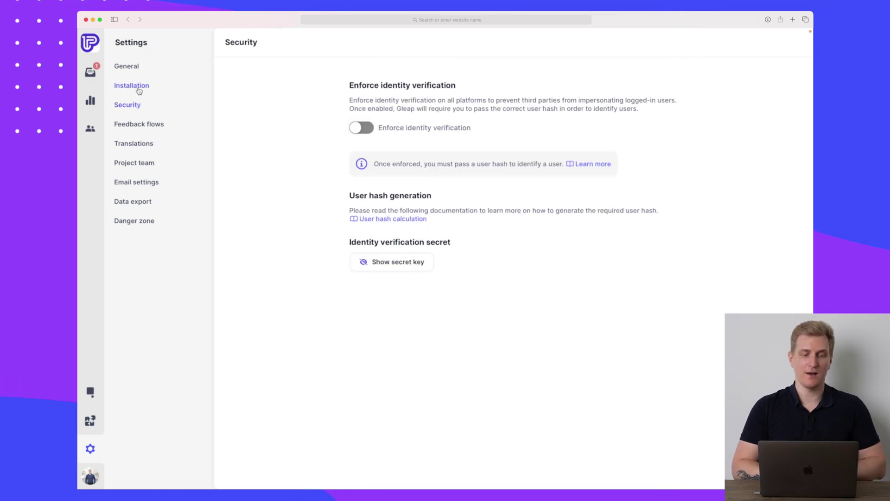
pyautogui.click(139, 88)
pyautogui.scroll(-4, 463, 239)
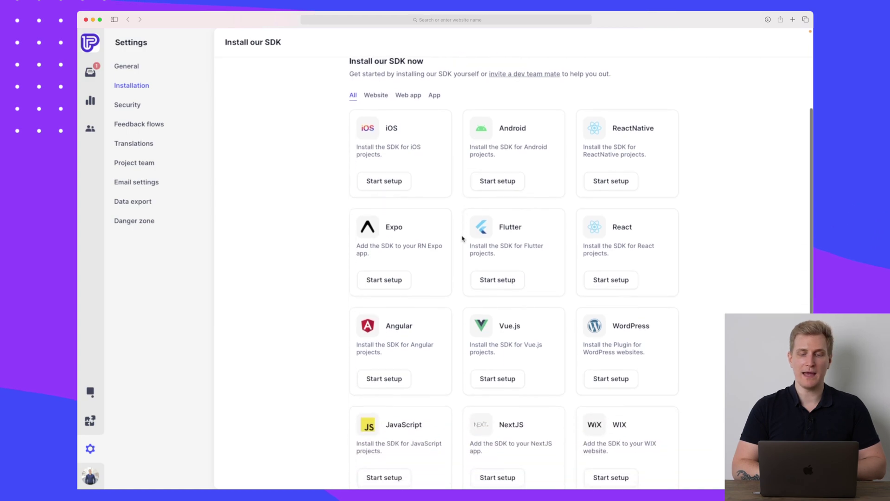
pyautogui.scroll(-2, 623, 215)
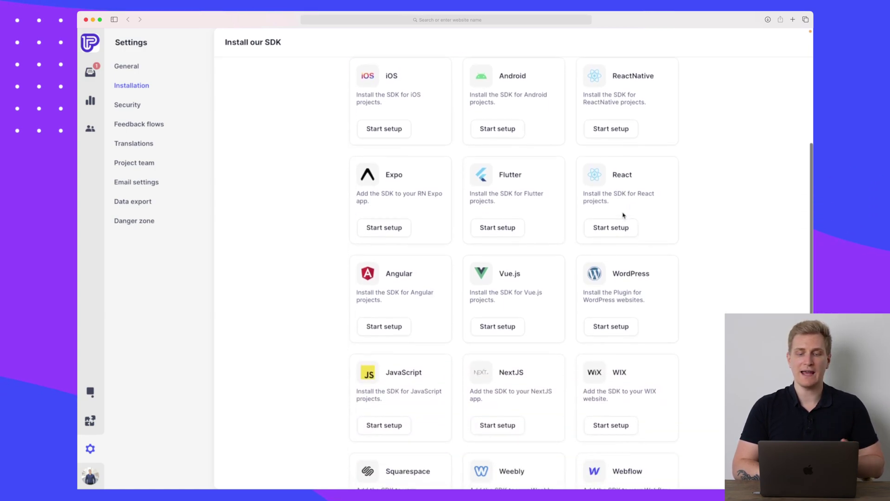
# - Start the Vue.js SDK guide, select its step-2 init snippet, then open Security settings
pyautogui.click(504, 329)
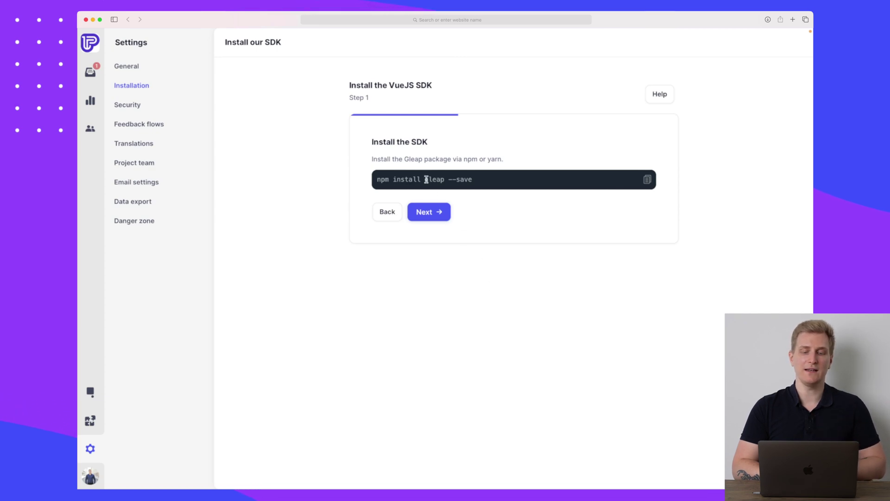
pyautogui.click(433, 216)
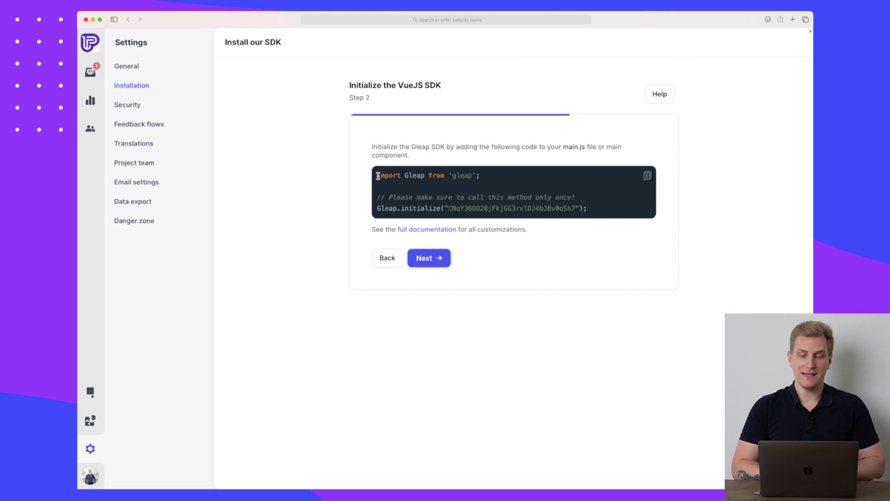
pyautogui.moveTo(378, 176); pyautogui.dragTo(603, 222)
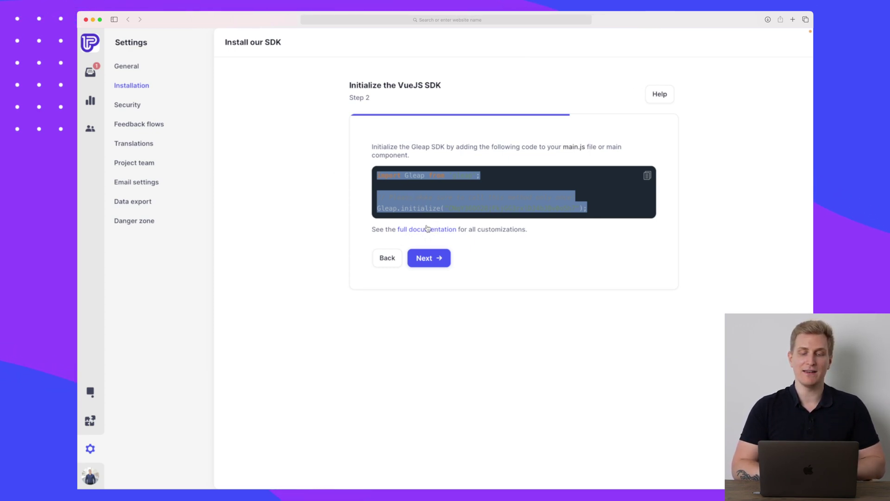
pyautogui.click(128, 106)
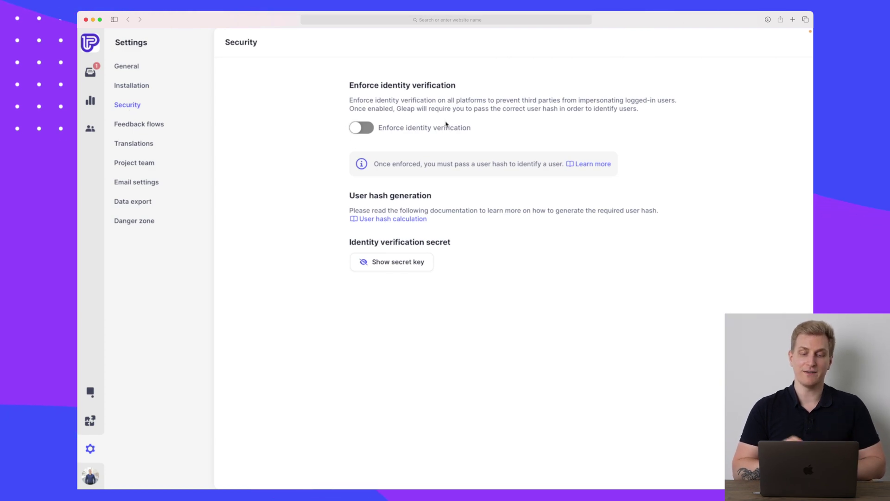
# - View the Feedback flows list, then the Translations page with the English default widget strings
pyautogui.click(160, 129)
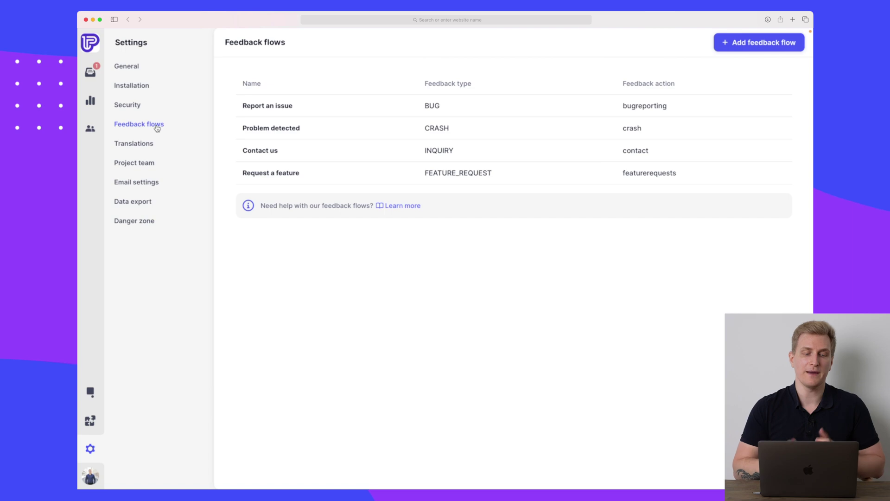
pyautogui.click(139, 143)
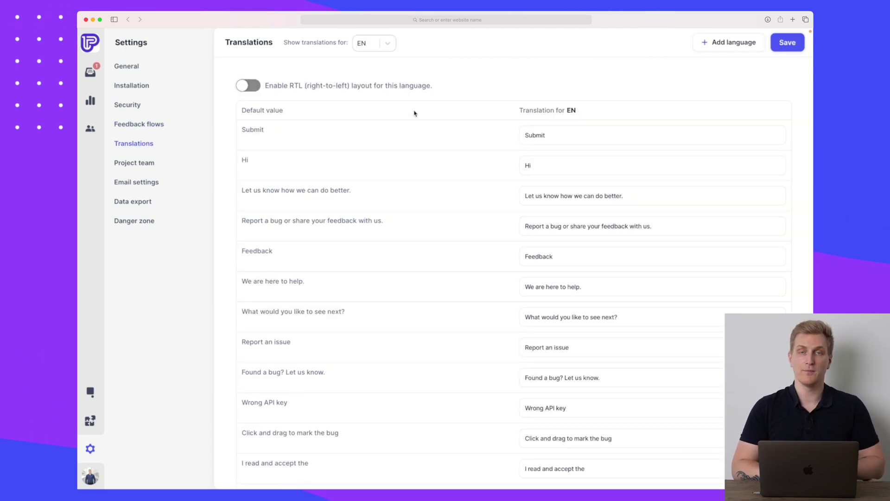
# - Keep EN as the translation language, scroll the English widget strings, then go to Project team
pyautogui.click(390, 48)
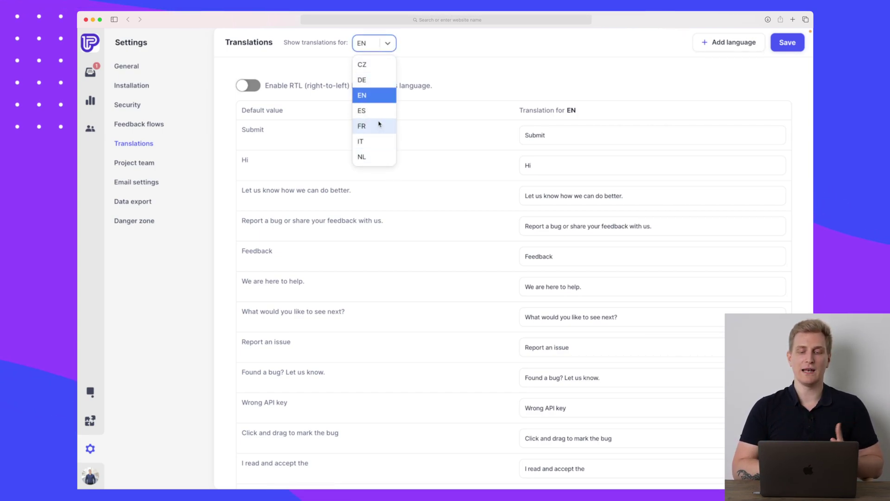
pyautogui.click(495, 91)
pyautogui.scroll(-10, 477, 268)
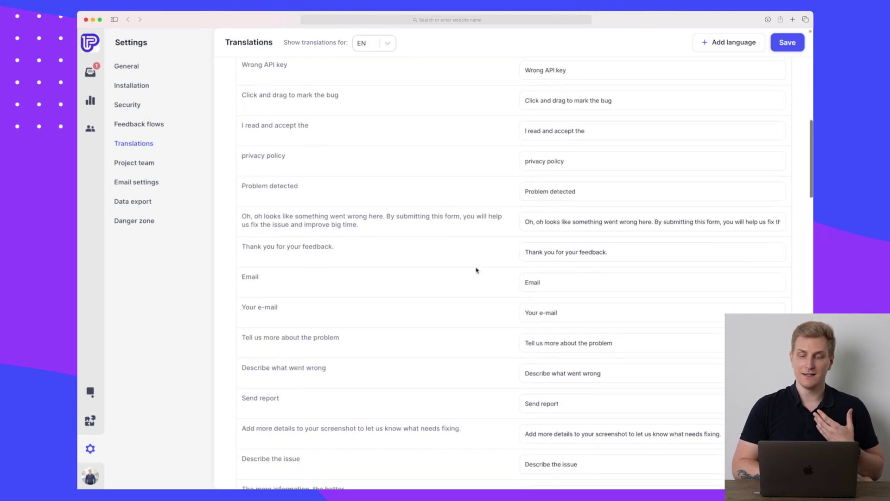
pyautogui.scroll(-15, 476, 270)
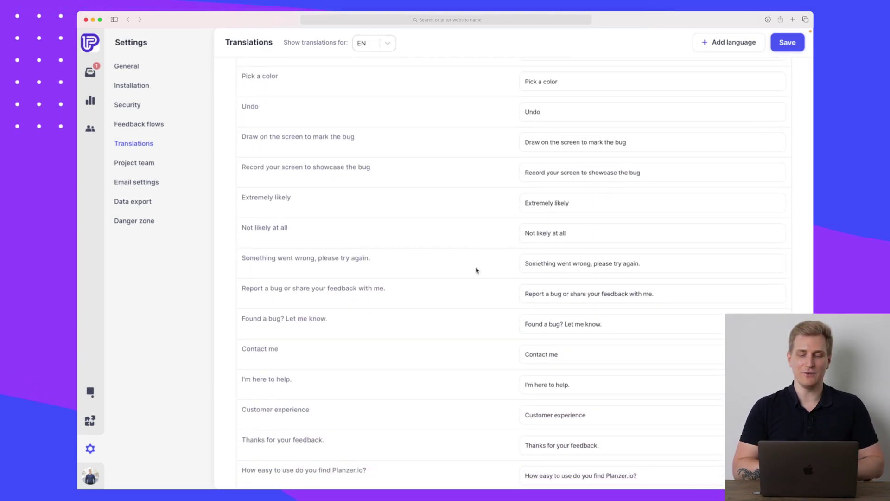
pyautogui.scroll(-5, 476, 270)
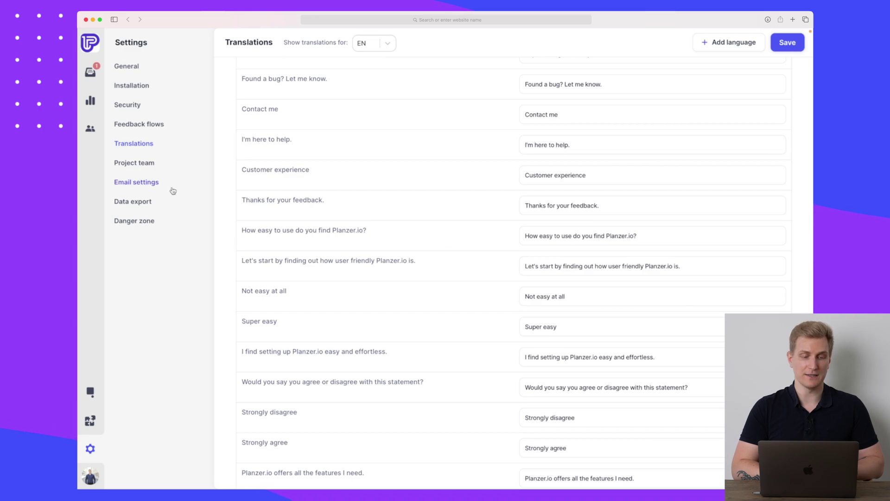
pyautogui.click(137, 166)
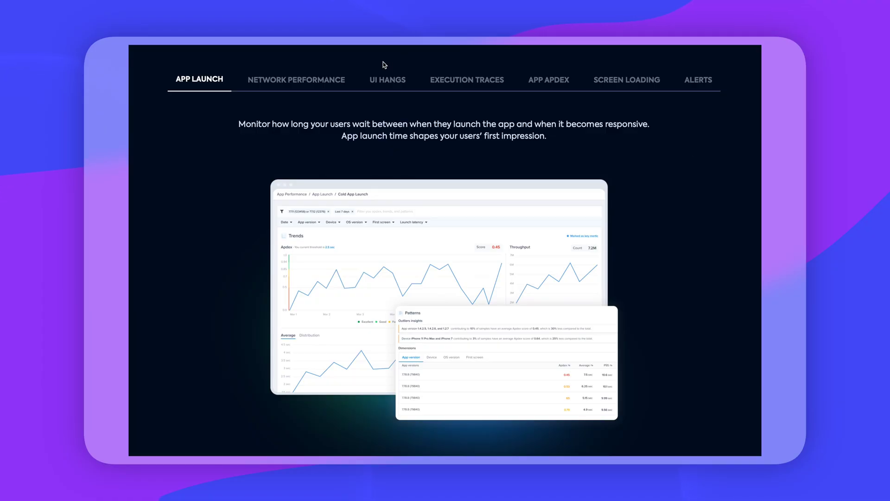
# - Show Instabug's Network Performance, UI Hangs, Execution Traces, App Apdex, Screen Loading and Alerts features in turn
pyautogui.click(325, 84)
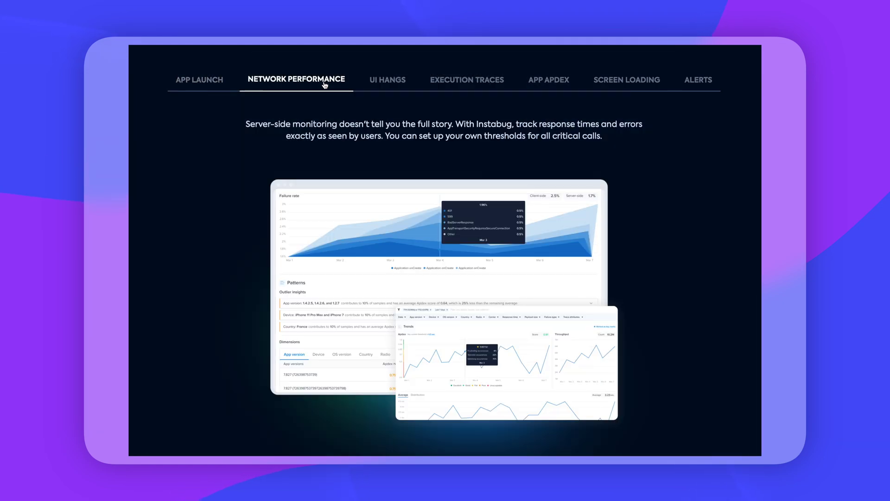
pyautogui.click(386, 82)
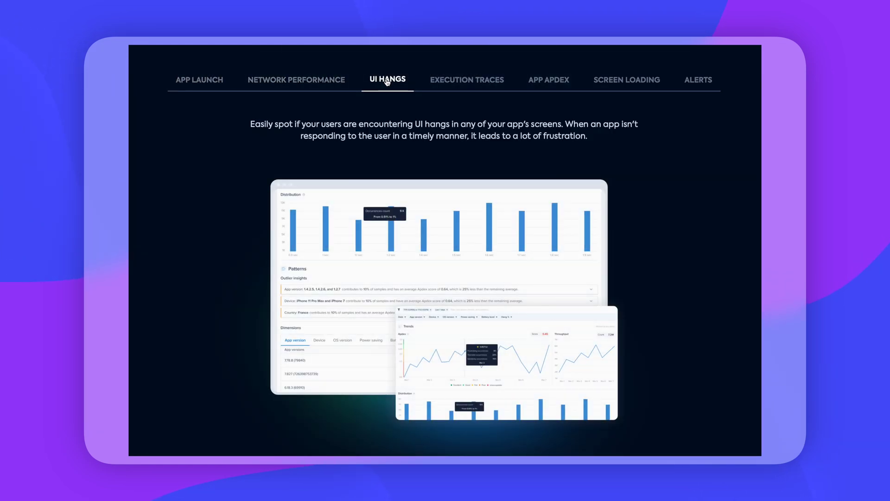
pyautogui.click(466, 84)
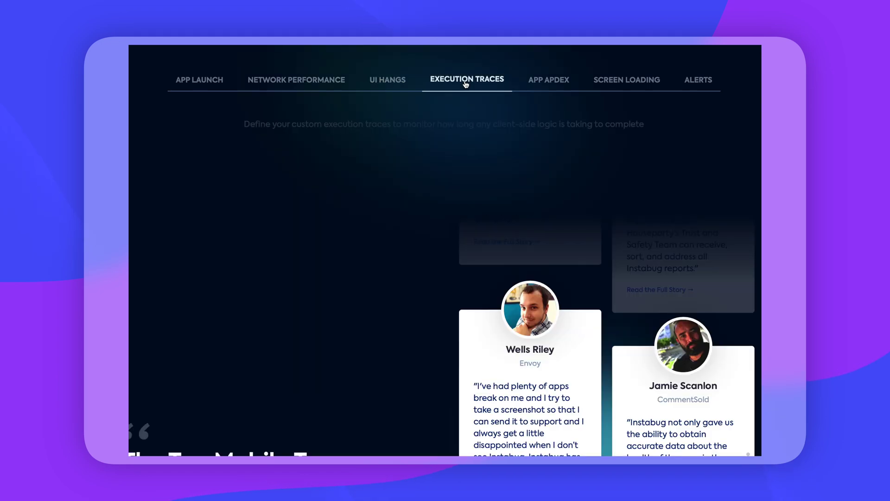
pyautogui.click(554, 83)
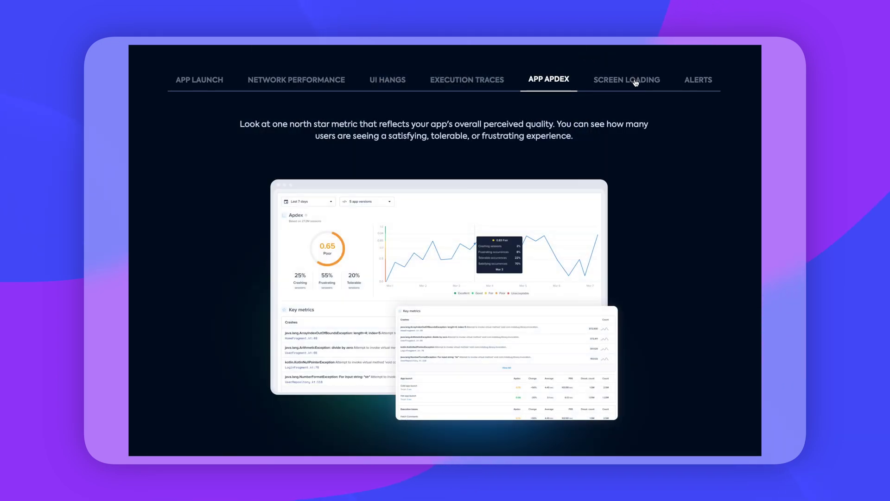
pyautogui.click(635, 82)
pyautogui.click(700, 82)
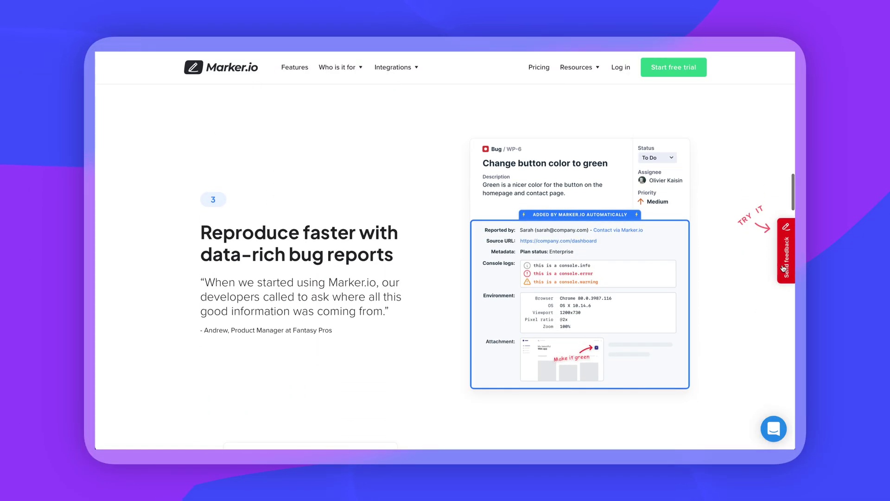
# - Start a Marker.io feedback report and draw a red box around the bug report card
pyautogui.click(784, 271)
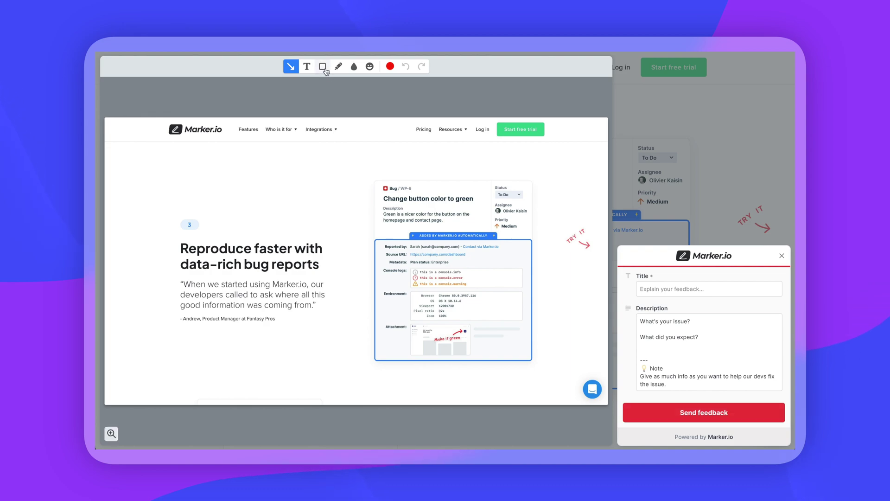
pyautogui.click(322, 66)
pyautogui.moveTo(363, 208); pyautogui.dragTo(550, 361)
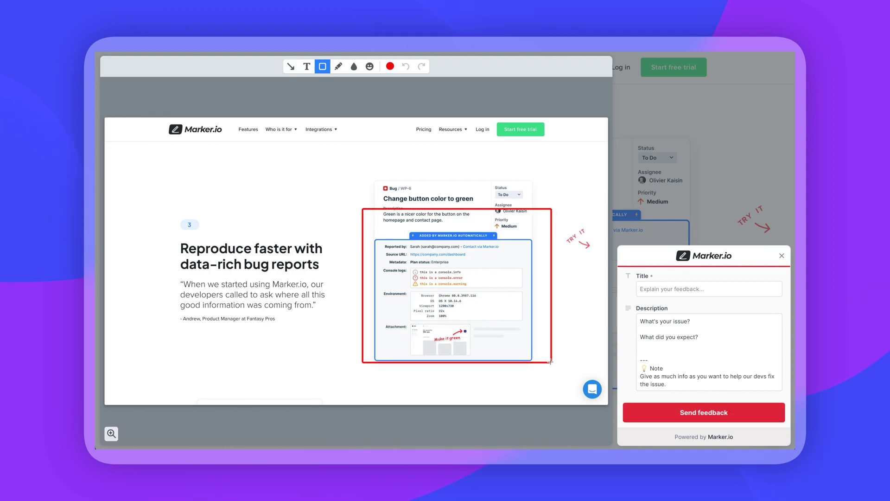
# - Add the note 'This is not working?' above the card and try sending the feedback
pyautogui.click(306, 66)
pyautogui.click(412, 180)
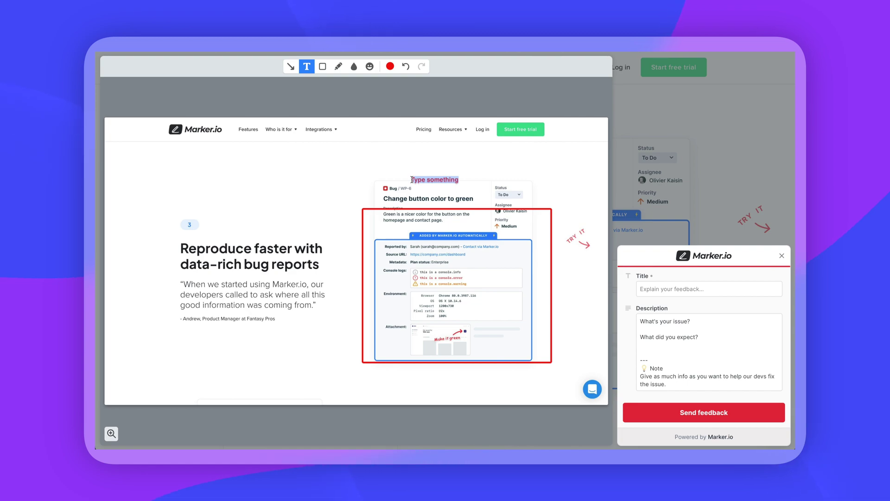
pyautogui.write('T')
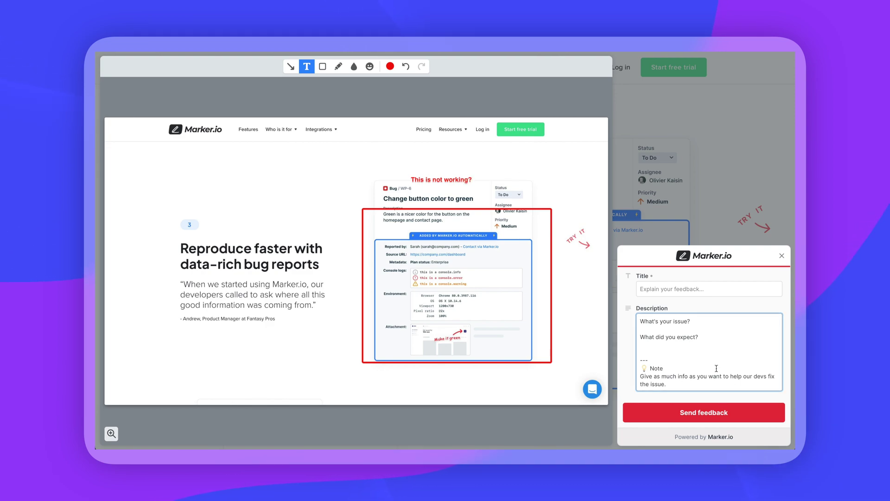
pyautogui.click(704, 414)
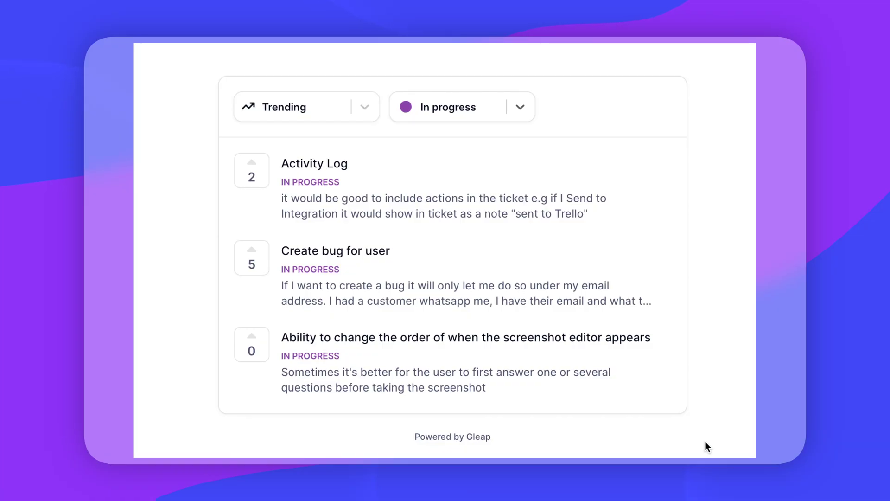
# - Filter the roadmap to Planned and scroll from Due dates down to Shortcut Integration Enhancement
pyautogui.click(365, 96)
pyautogui.click(366, 96)
pyautogui.click(520, 96)
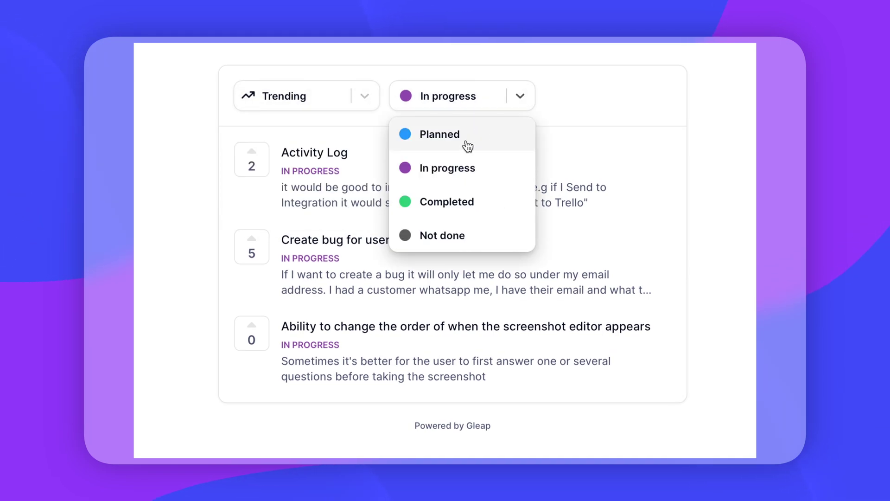
pyautogui.click(465, 138)
pyautogui.scroll(-8, 486, 304)
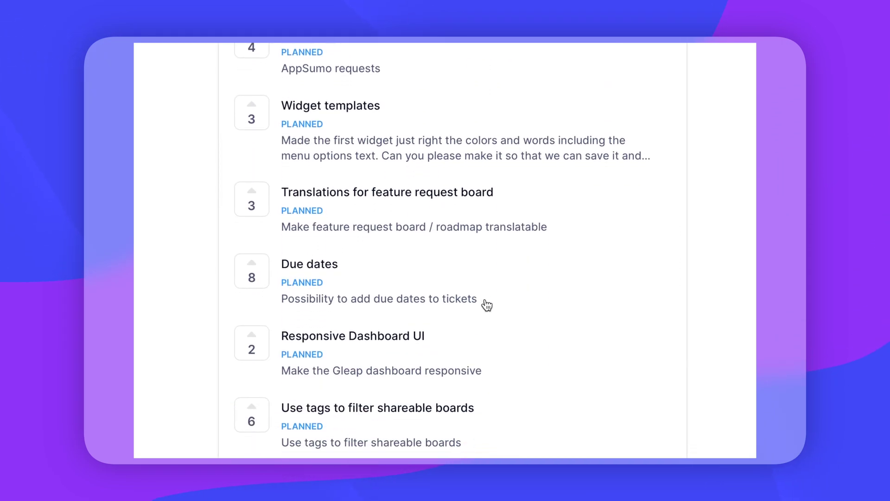
pyautogui.scroll(-12, 486, 305)
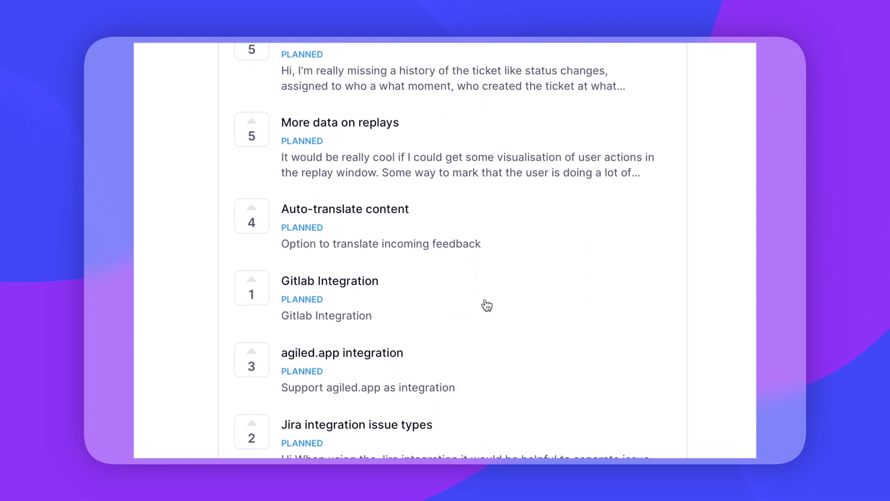
pyautogui.scroll(-9, 486, 304)
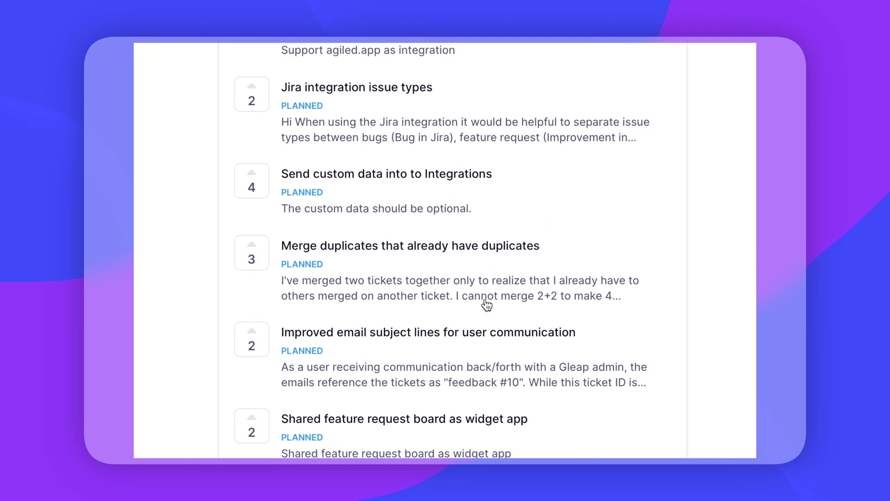
pyautogui.scroll(-7, 486, 304)
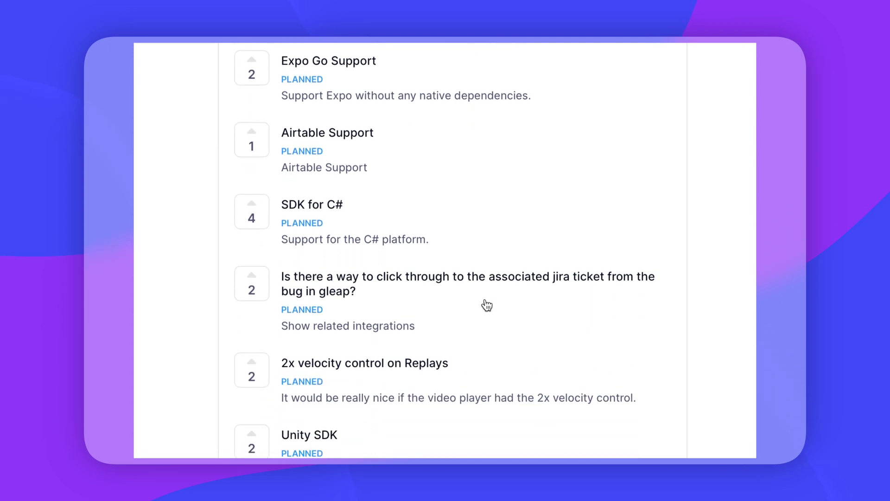
pyautogui.scroll(-6, 486, 304)
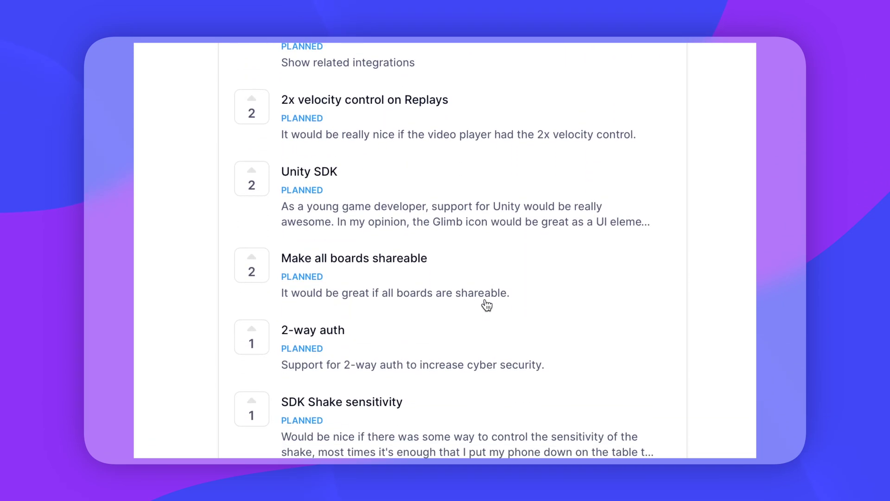
pyautogui.scroll(-1, 485, 305)
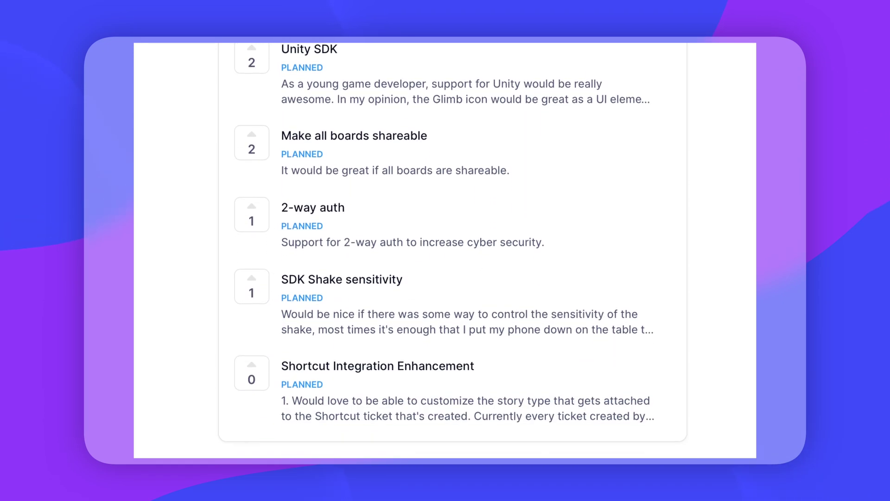